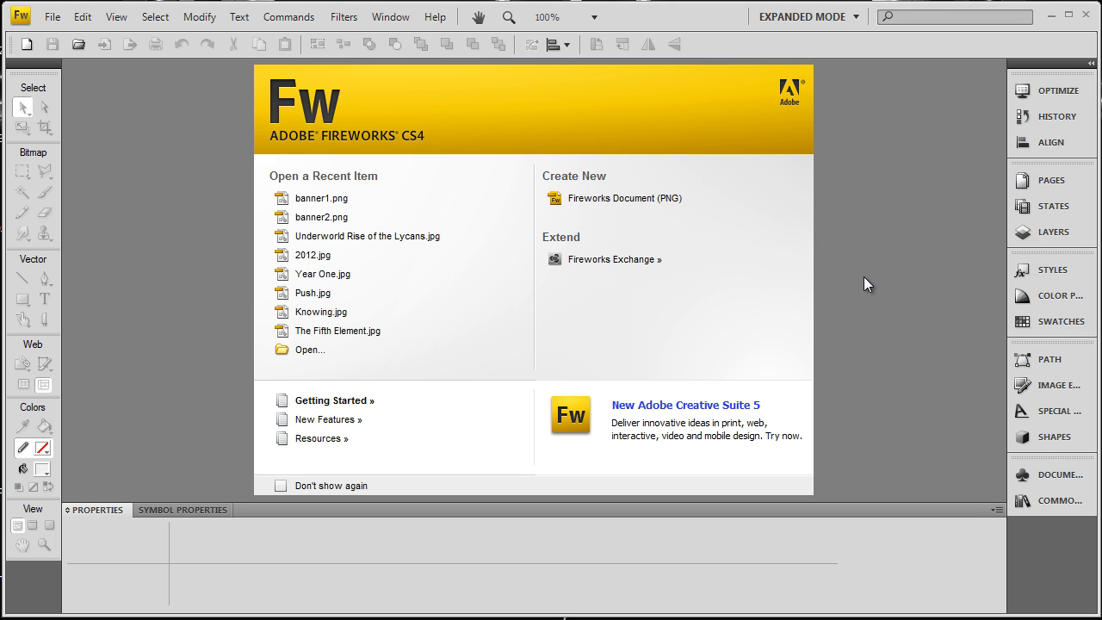
Create a new 1600 x 800 pixel document.
click(624, 198)
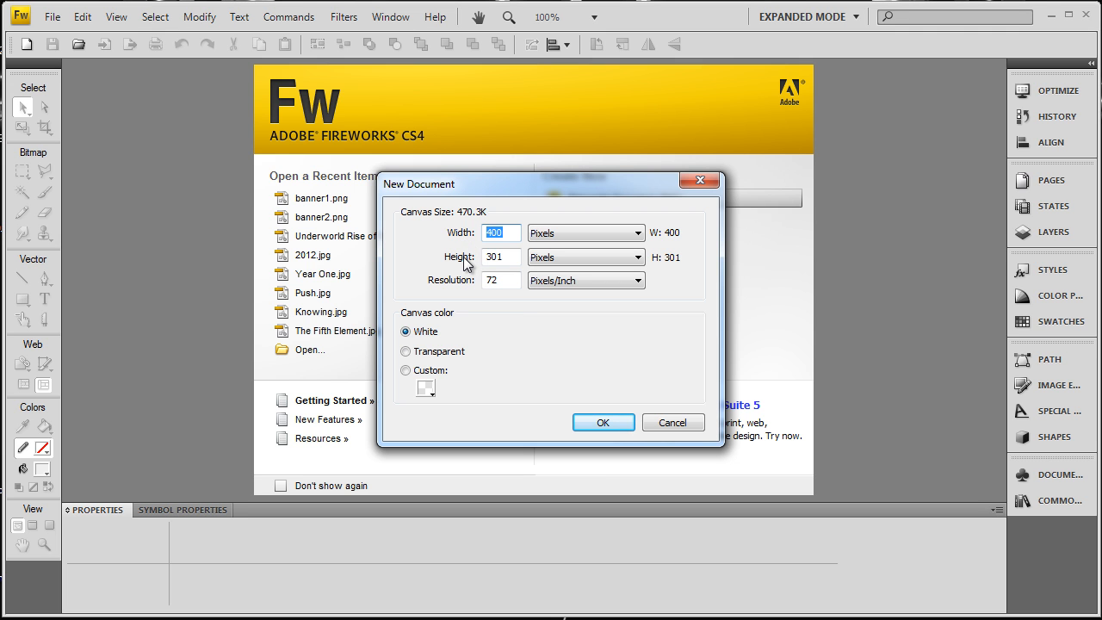
text(1800)
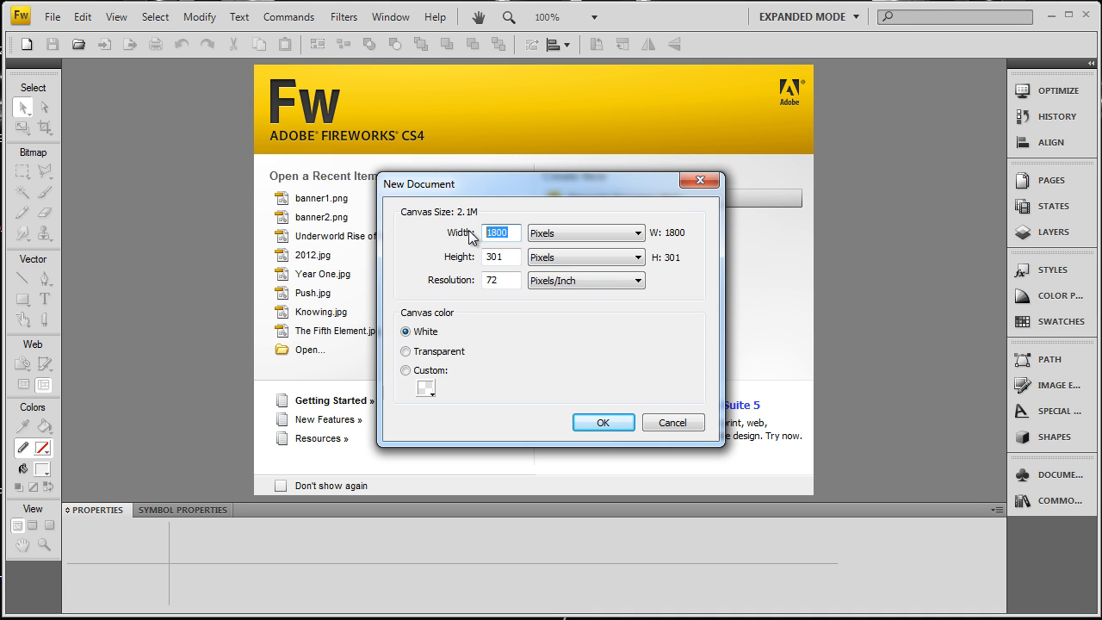
text(1600)
double_click(495, 256)
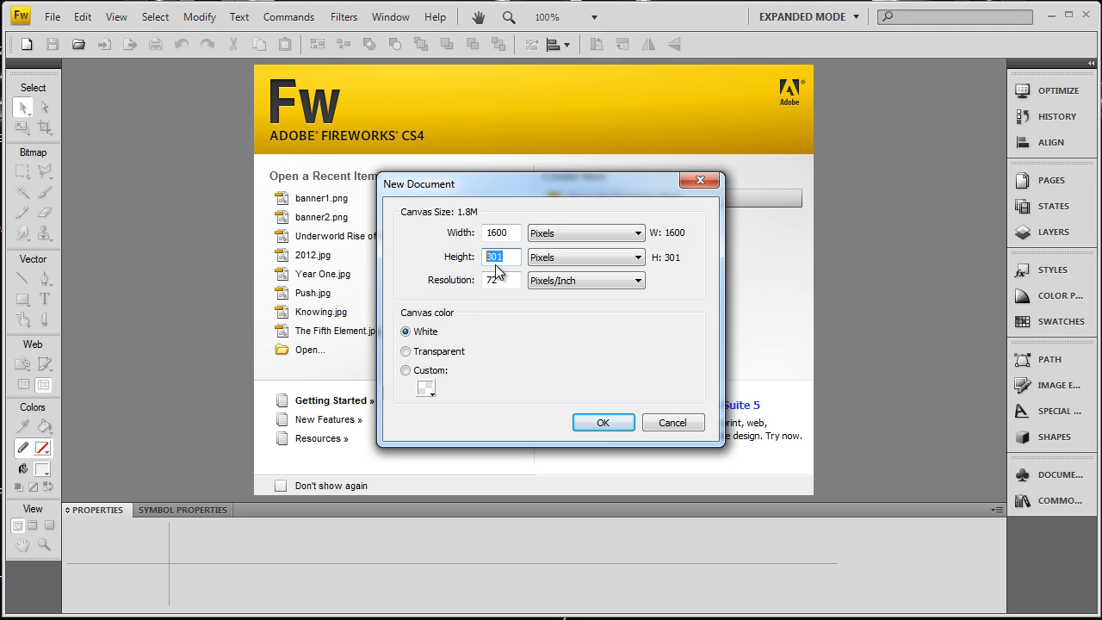
text(800)
click(608, 425)
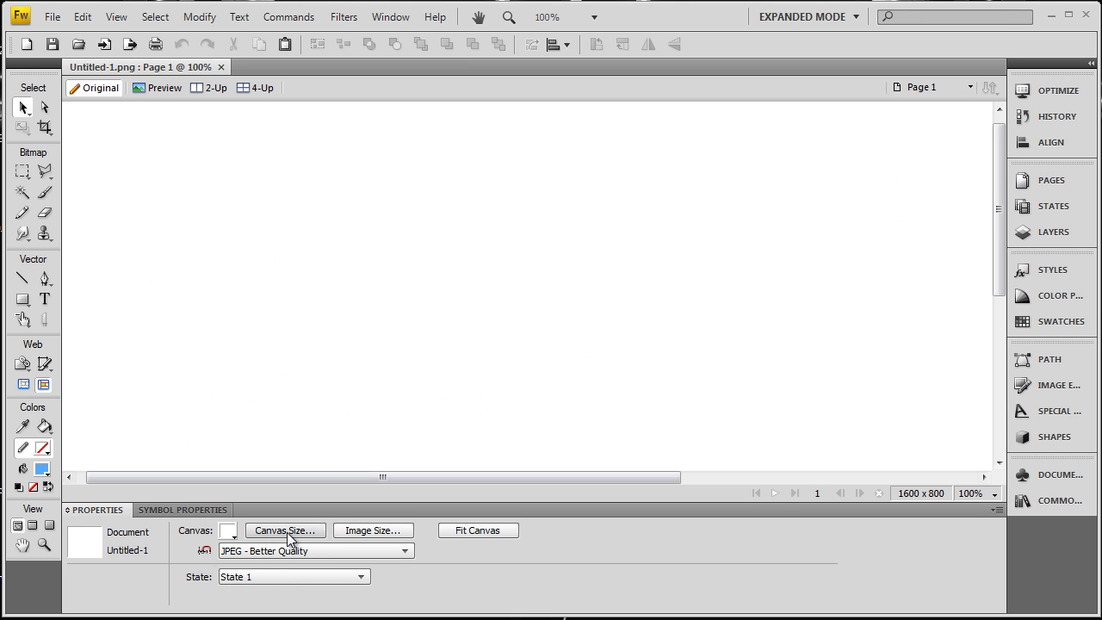
Set the canvas colour to black in the Properties panel.
click(228, 530)
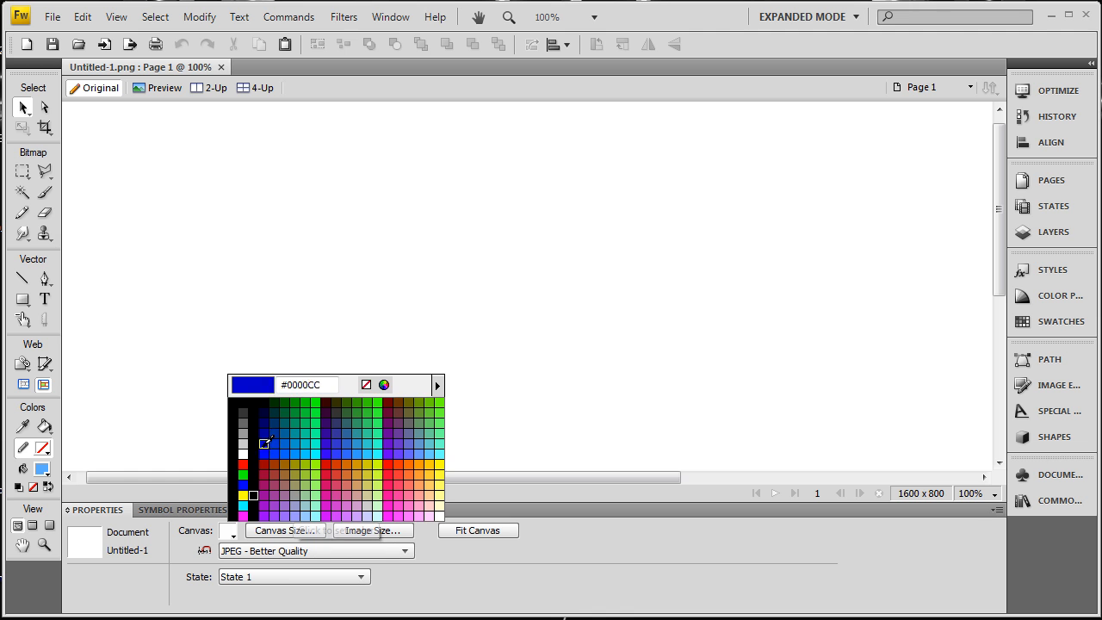
click(248, 463)
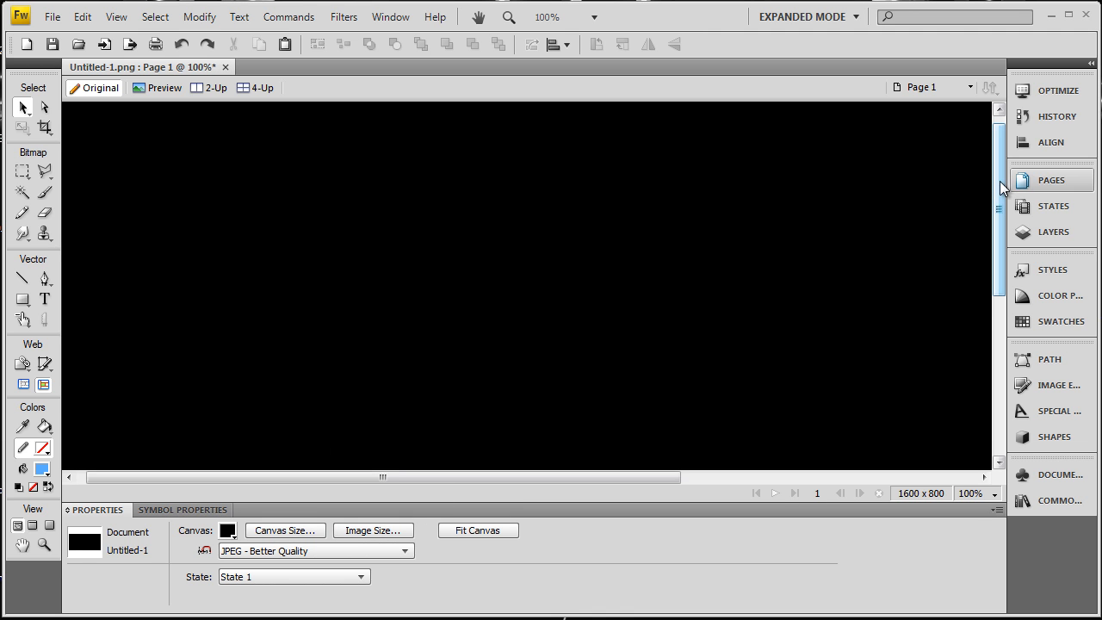
mouse_move(998, 261)
mouse_down()
mouse_move(998, 325)
mouse_move(999, 121)
mouse_up()
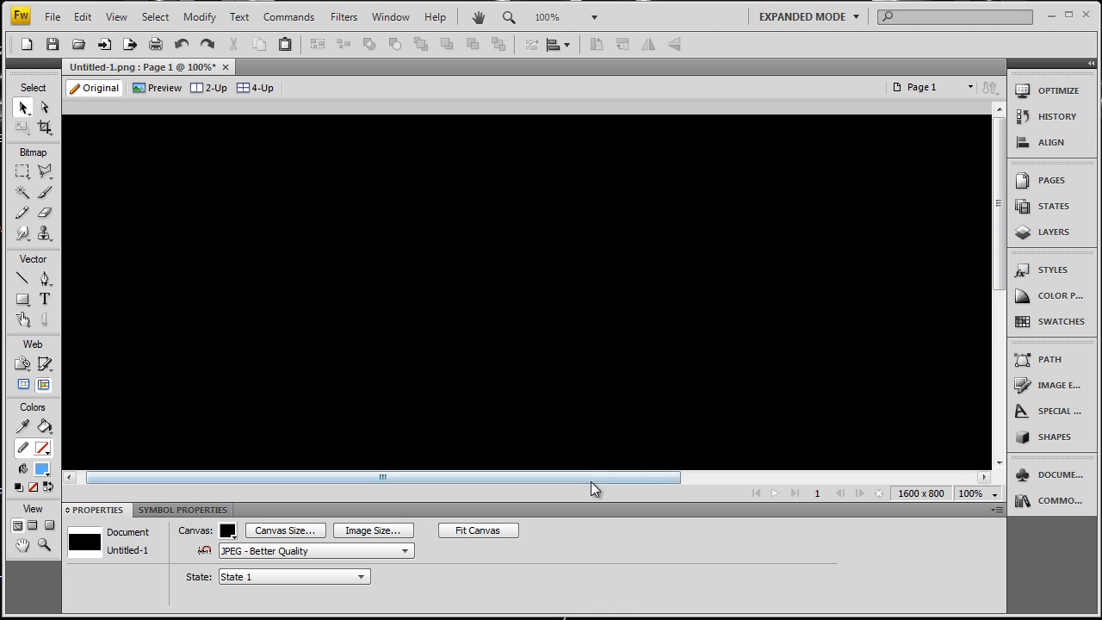
mouse_move(585, 477)
mouse_down()
mouse_move(795, 473)
mouse_move(448, 477)
mouse_up()
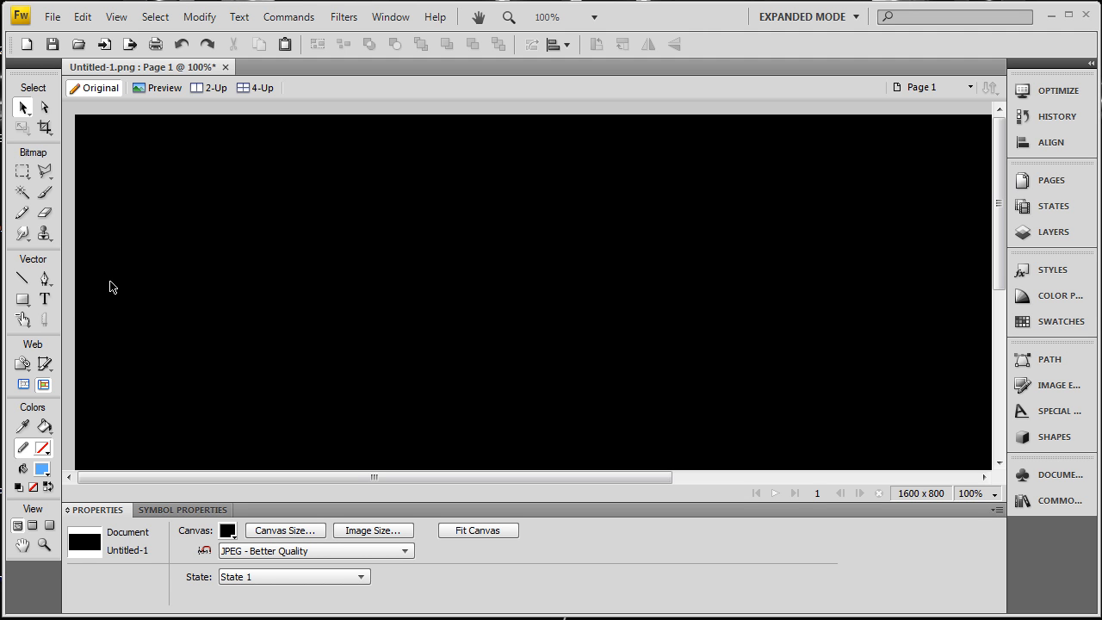
Choose the Pen tool with an orange fill colour.
click(44, 280)
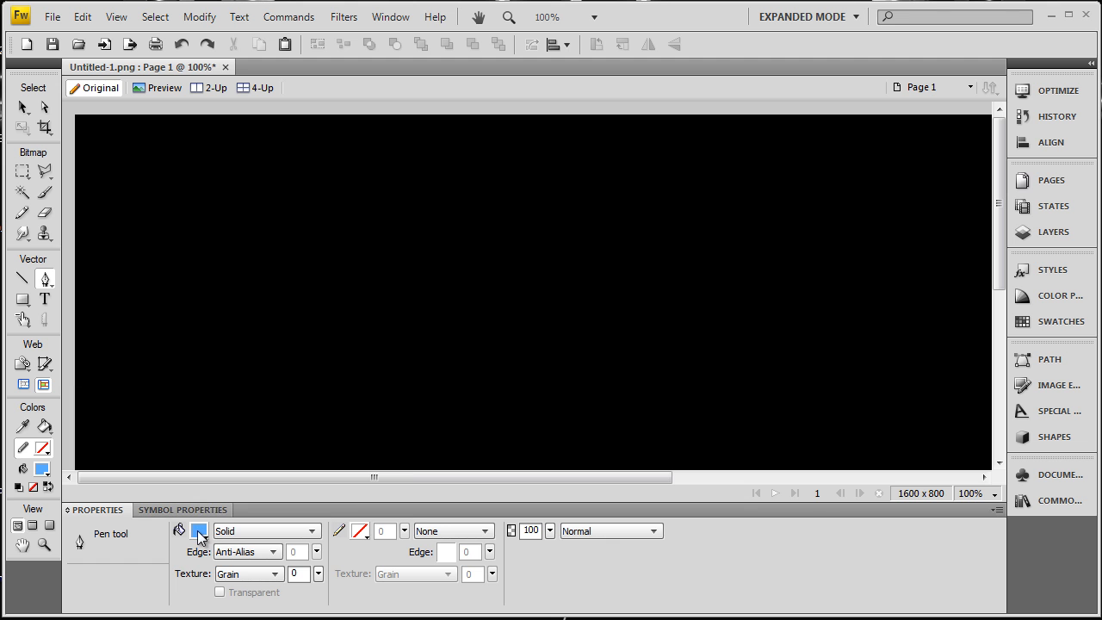
click(198, 531)
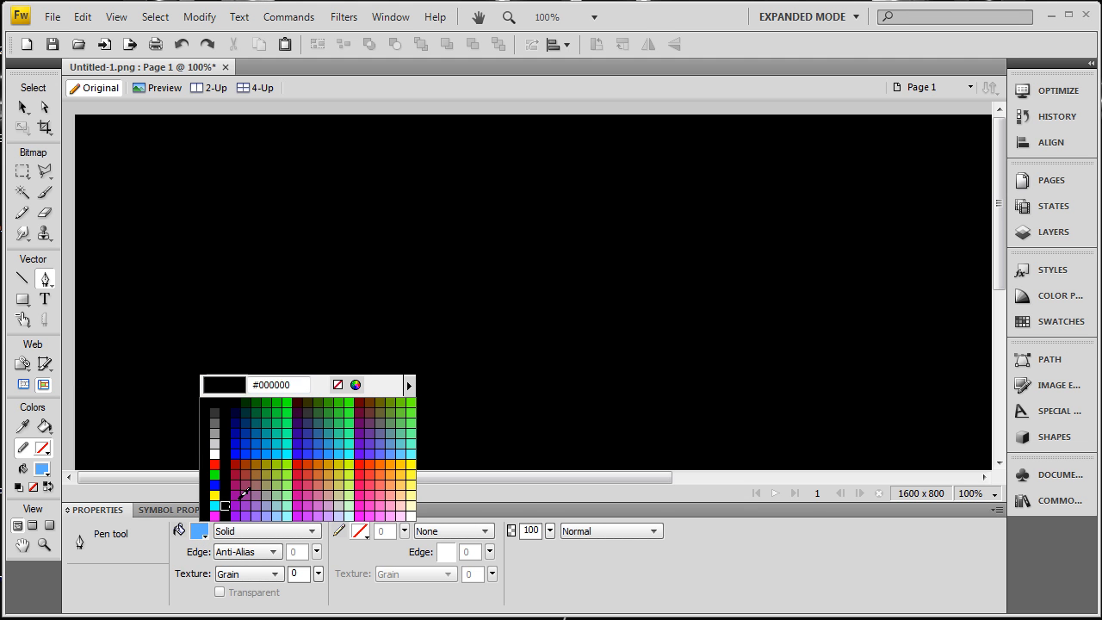
click(399, 457)
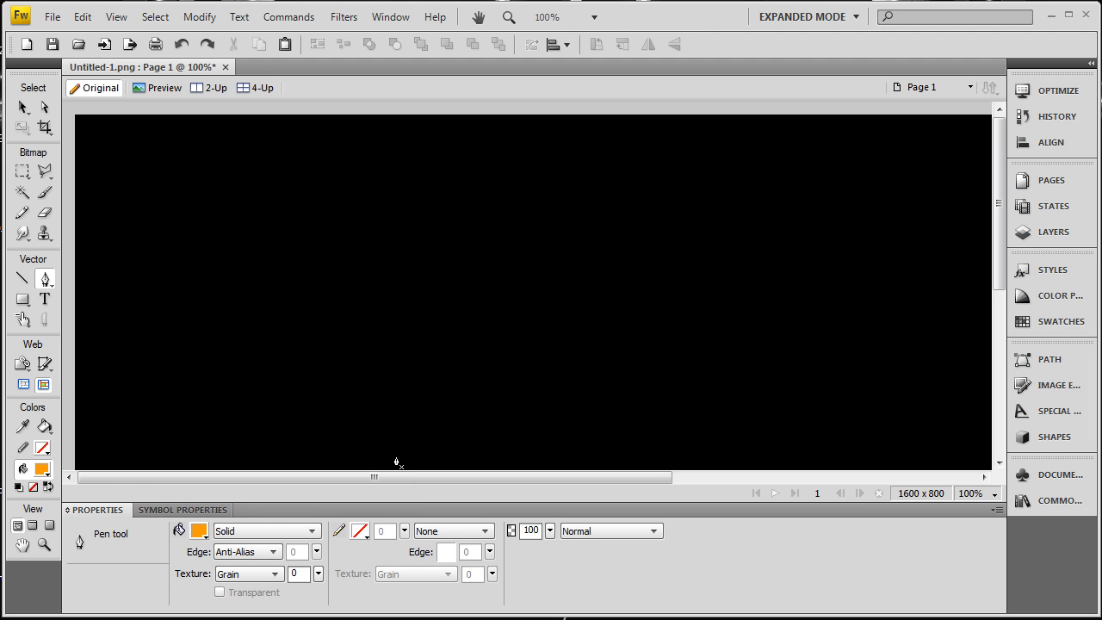
Draw a jagged outline of peaks and dips across the left part of the canvas.
click(75, 370)
click(129, 325)
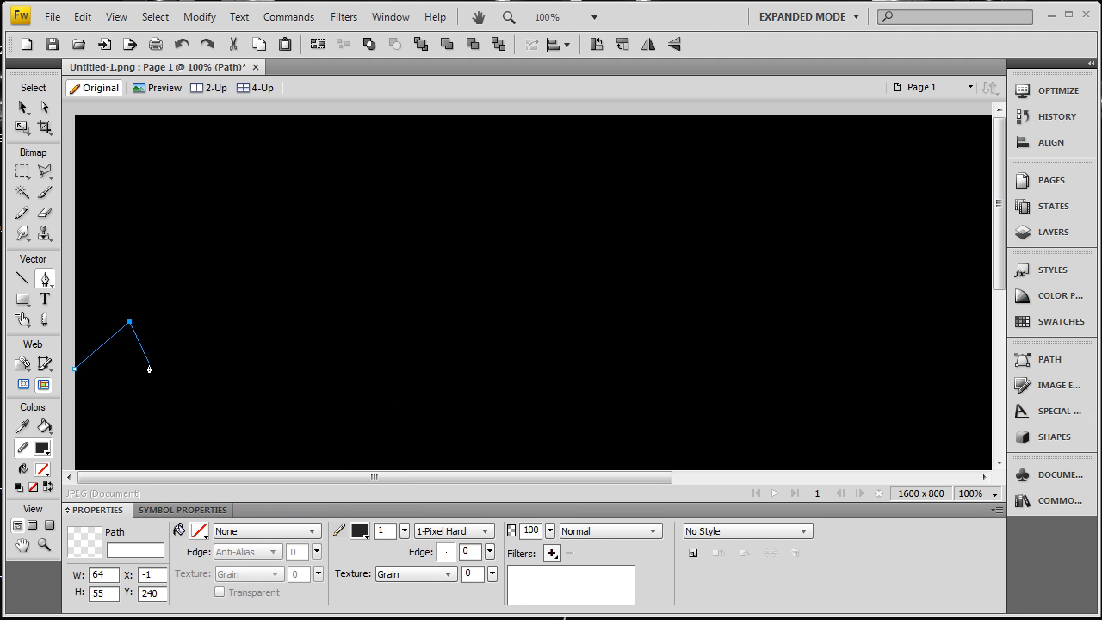
click(153, 387)
click(214, 323)
click(229, 379)
click(247, 277)
click(282, 366)
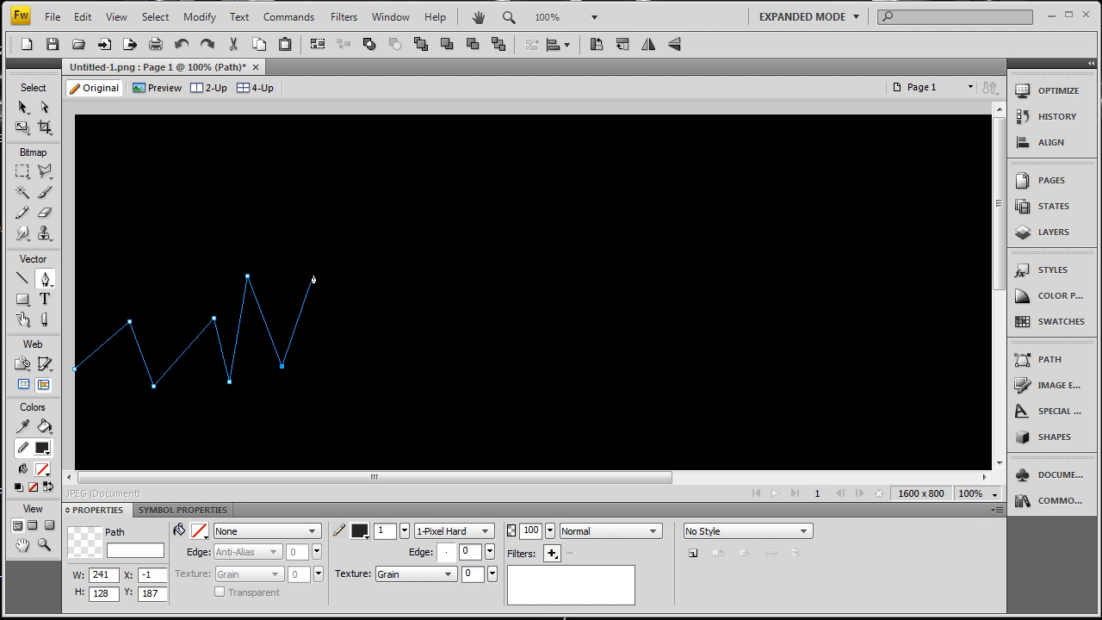
click(327, 259)
click(405, 364)
click(482, 303)
click(513, 408)
scroll(513, 408, down, 1)
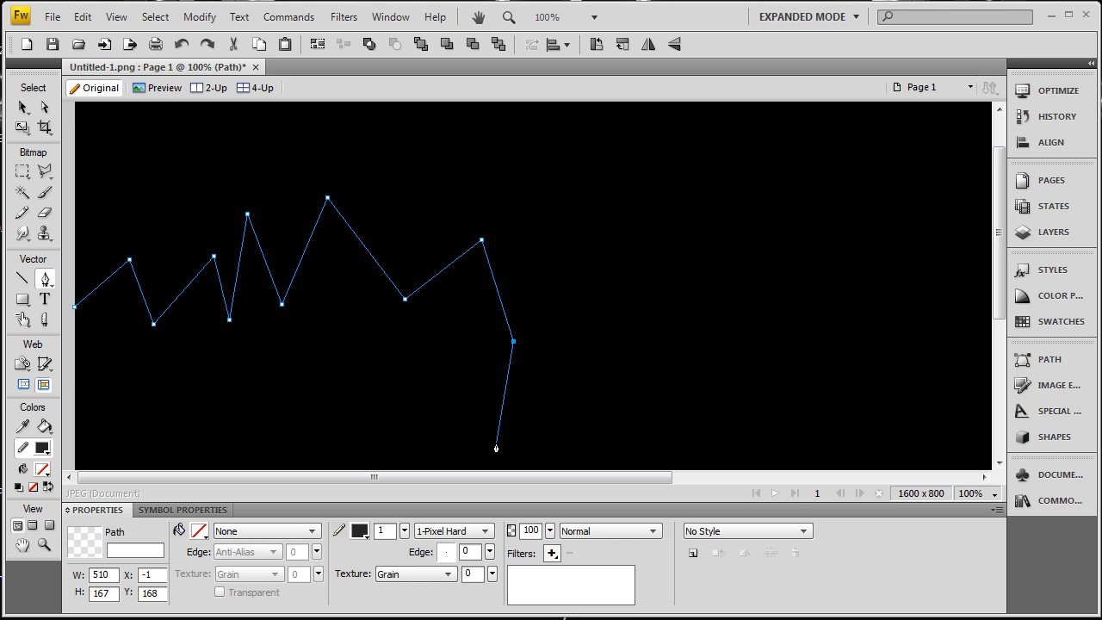
Run the outline down the right side and bottom edge and close it at the start.
double_click(517, 443)
click(566, 375)
click(532, 428)
scroll(532, 427, down, 3)
click(442, 436)
scroll(442, 435, down, 3)
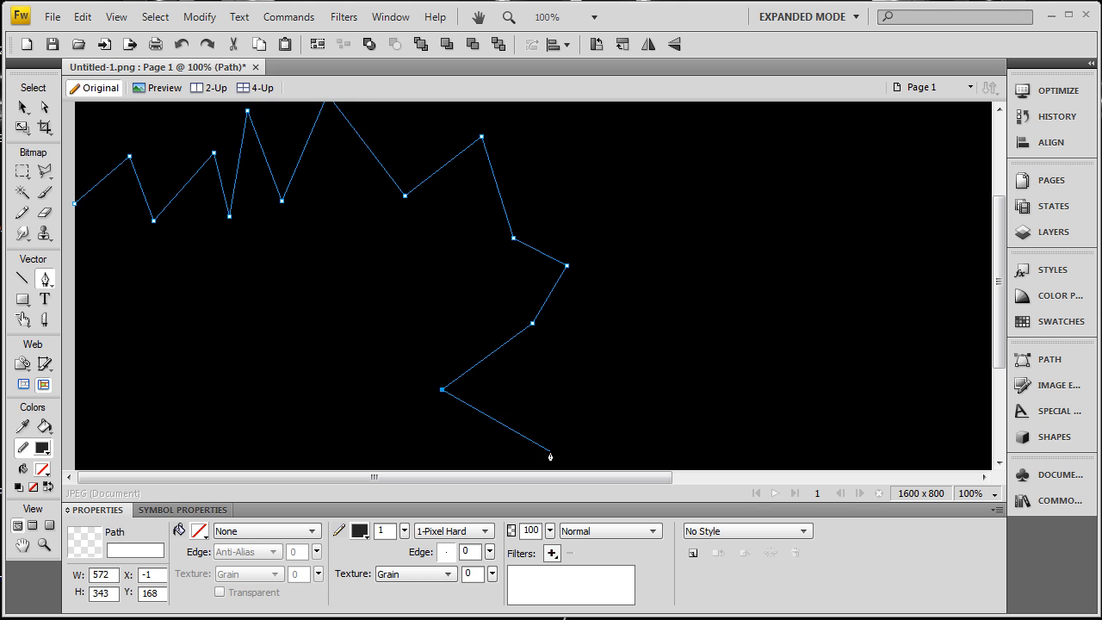
click(551, 410)
click(213, 398)
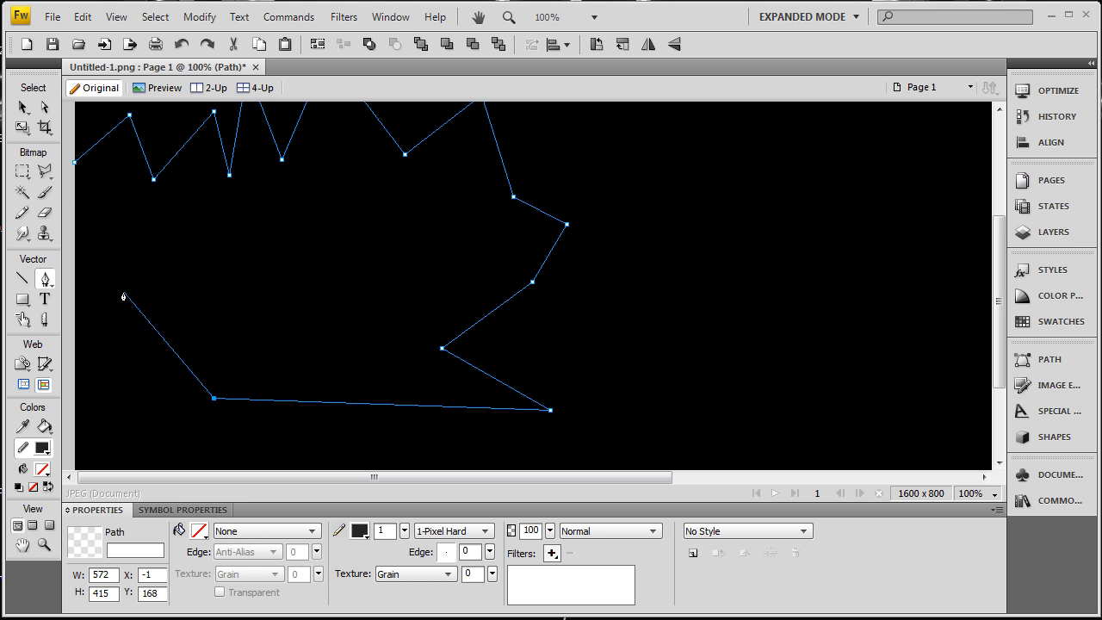
scroll(89, 376, up, 2)
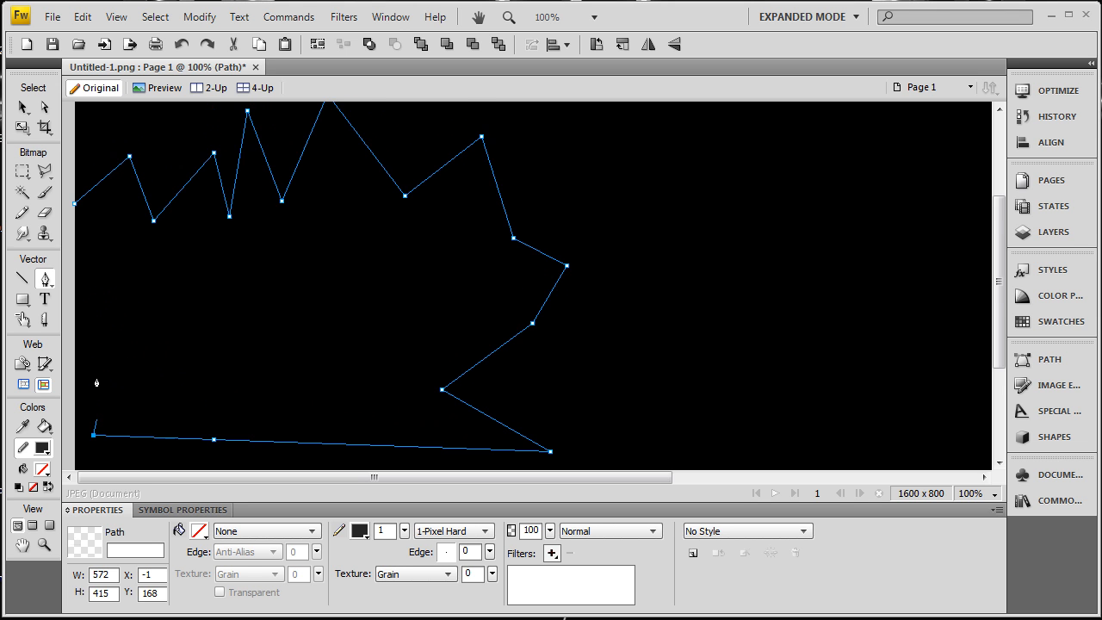
click(93, 434)
click(76, 204)
scroll(159, 326, up, 5)
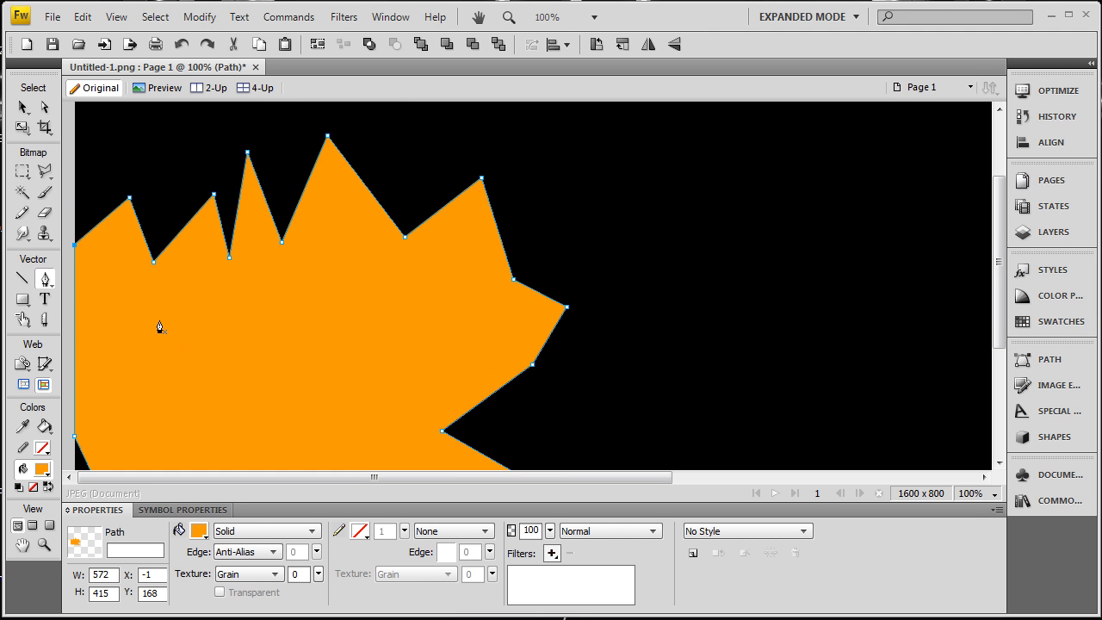
scroll(159, 327, up, 3)
Pull the tallest and narrow peaks of the orange shape higher with the Subselection tool.
click(44, 109)
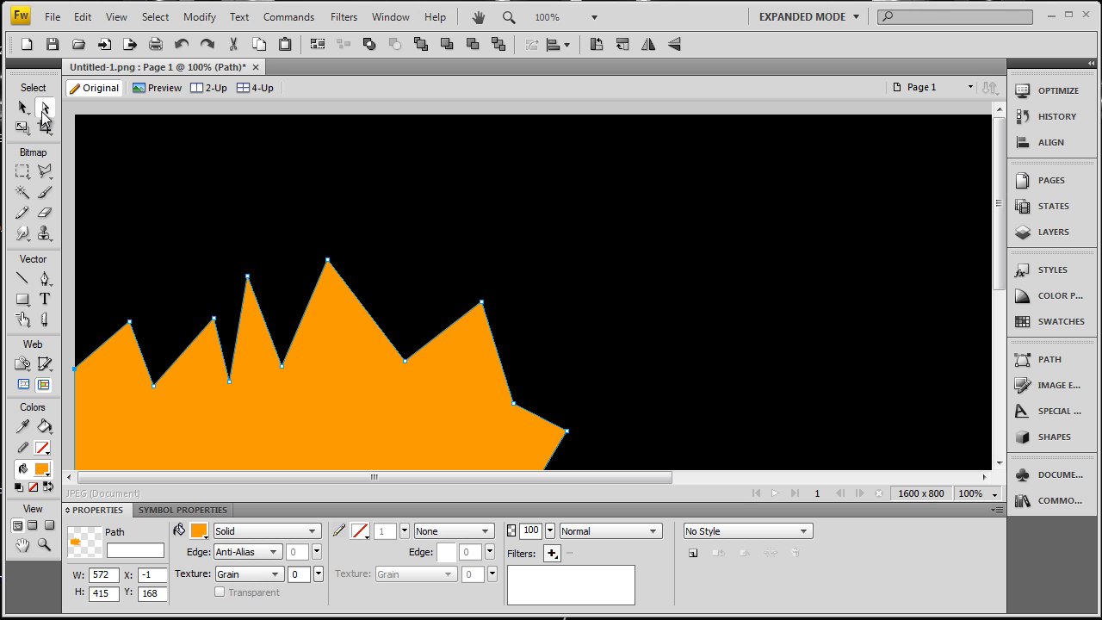
click(348, 258)
click(329, 262)
drag(329, 262, 331, 206)
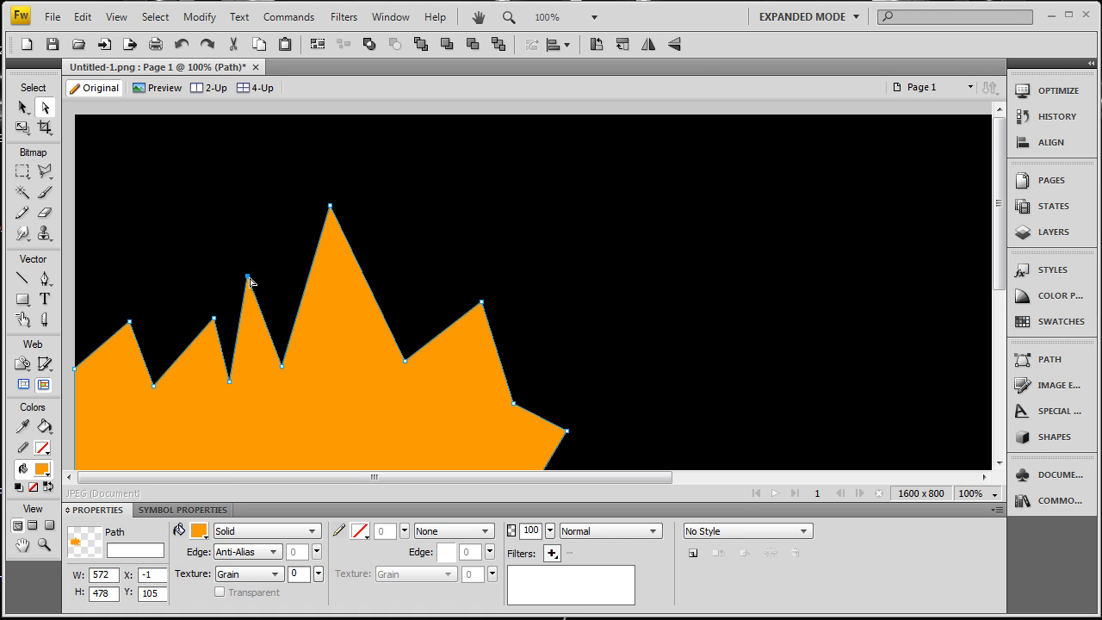
drag(248, 277, 235, 205)
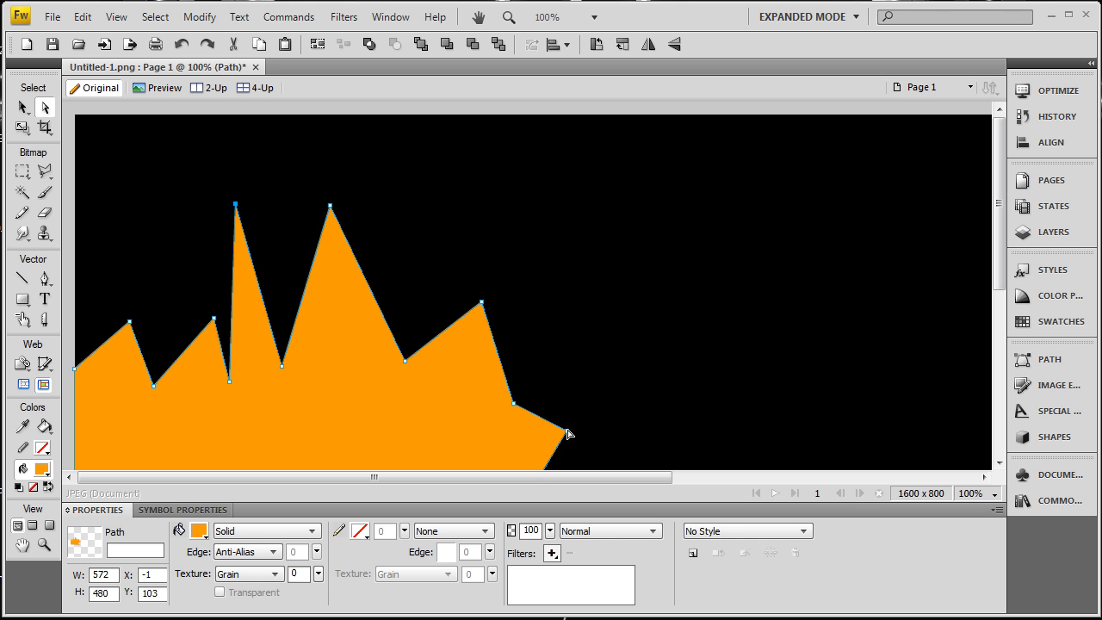
Undo the last vertex edit, then move the whole orange shape up and reselect it.
key(ctrl+z)
click(152, 248)
click(24, 107)
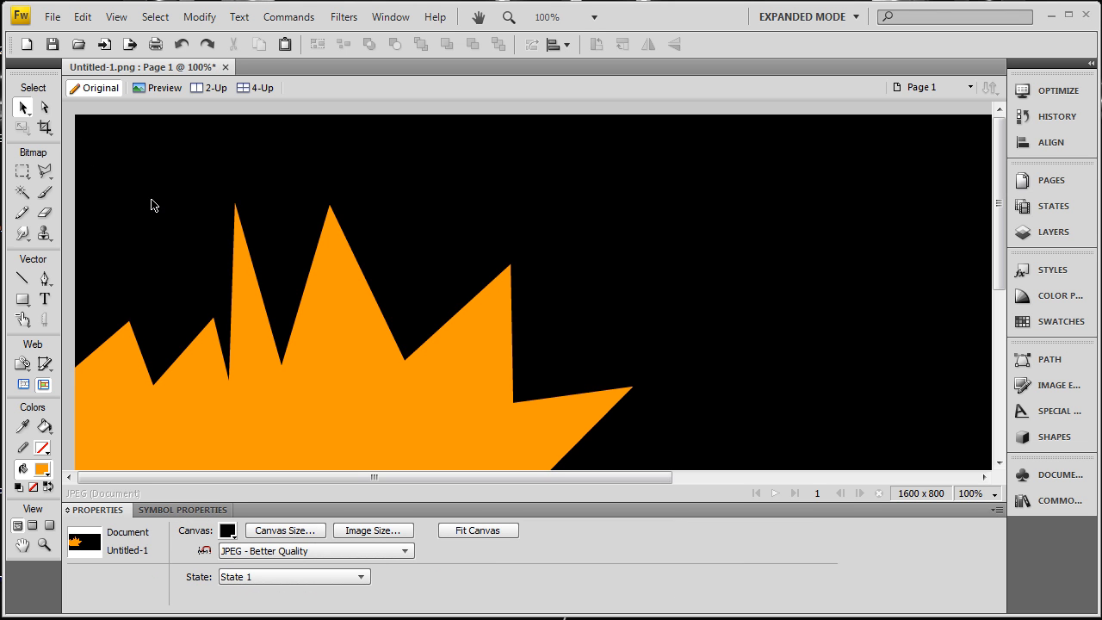
drag(330, 332, 327, 278)
click(634, 302)
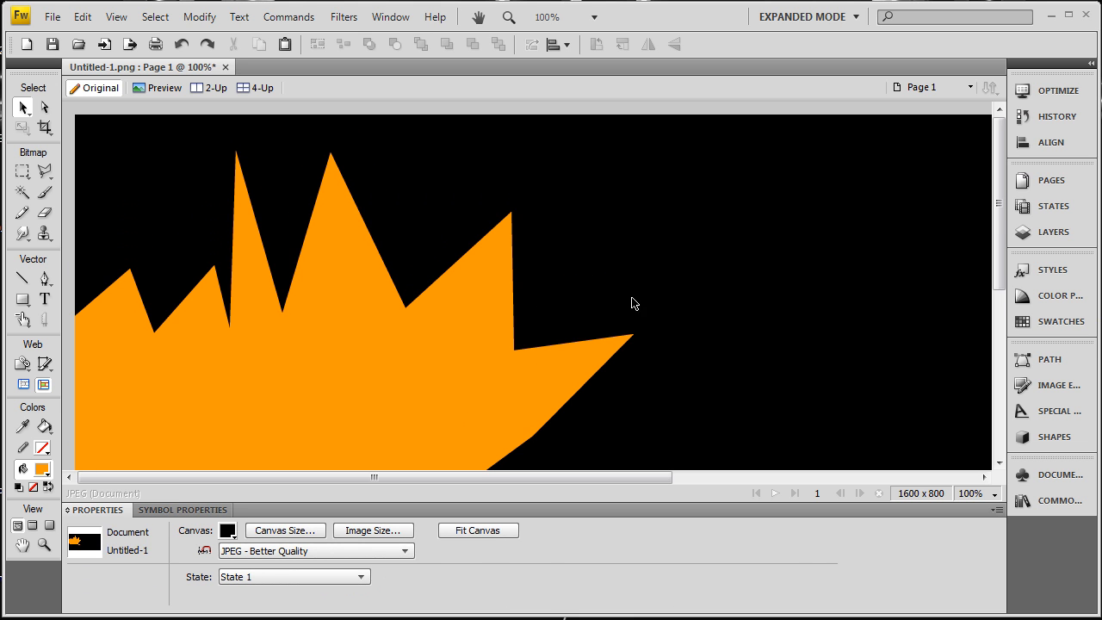
click(496, 335)
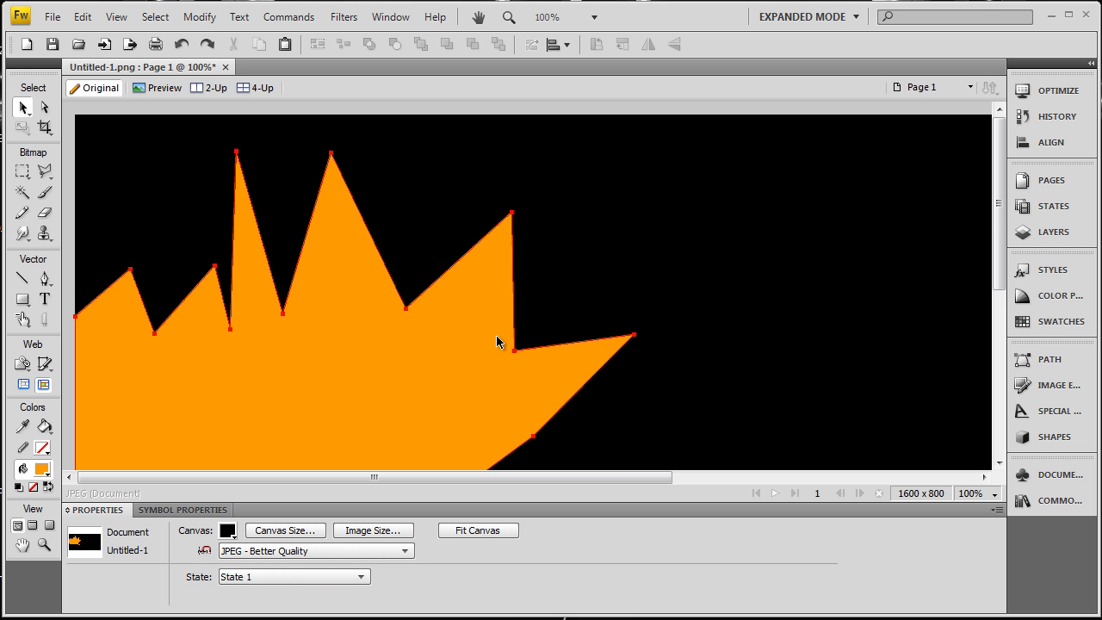
Make the spiky shape blue and Alt-drag a duplicate of it.
click(200, 531)
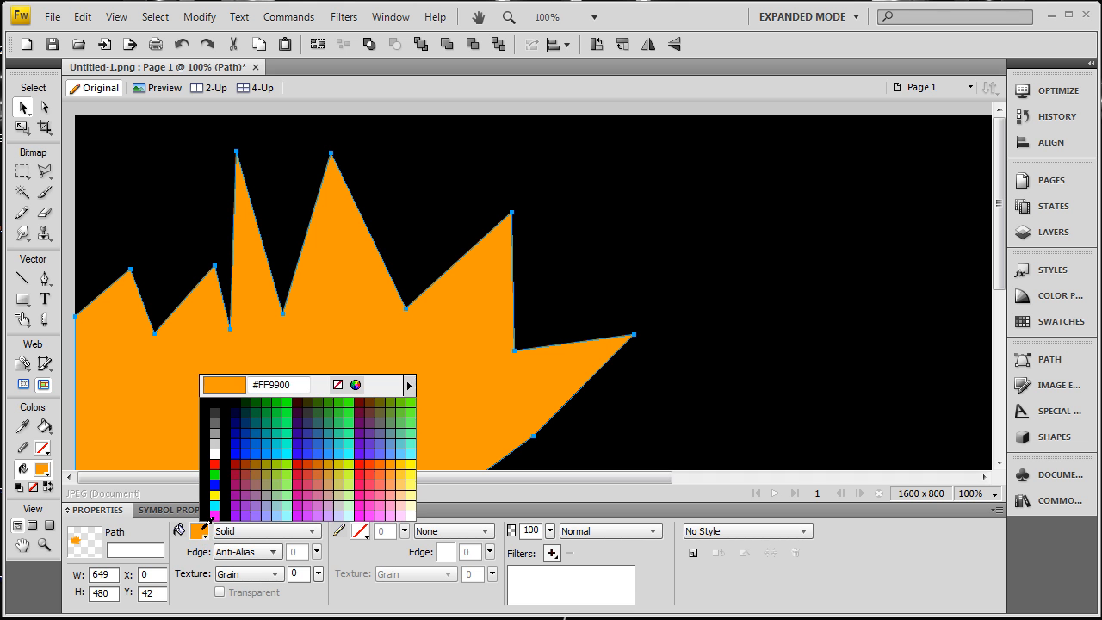
click(260, 450)
click(705, 350)
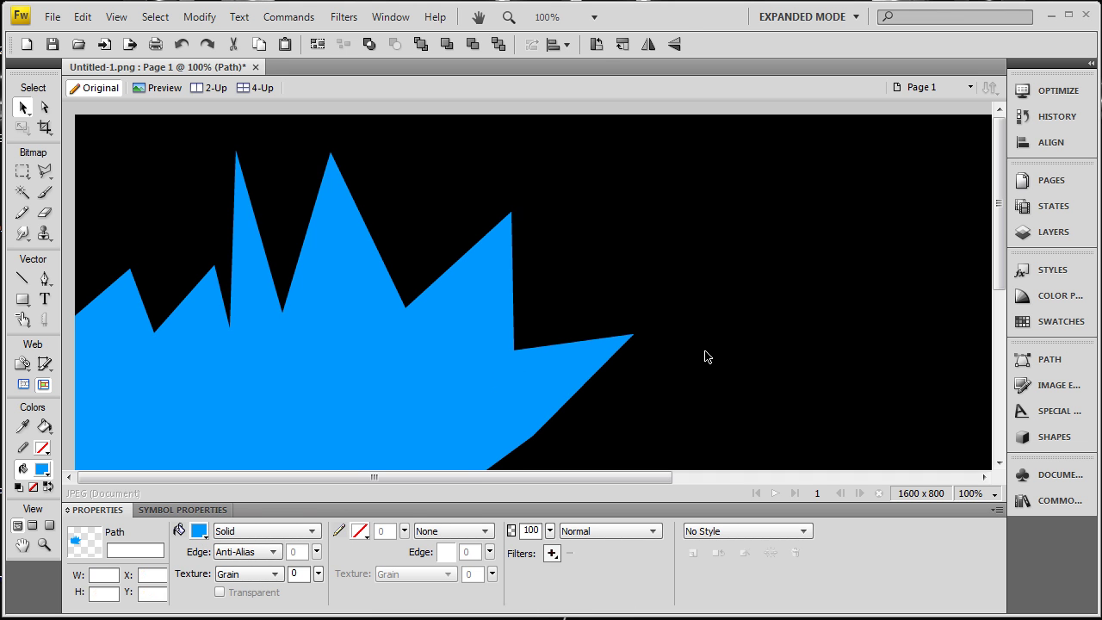
click(471, 364)
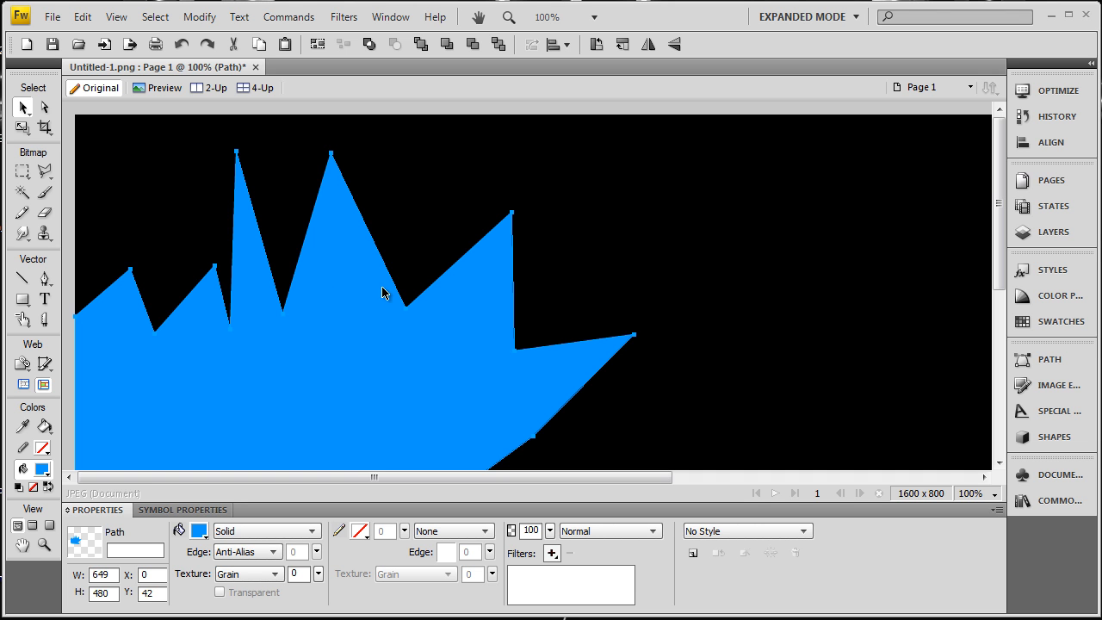
drag(362, 331, 414, 317)
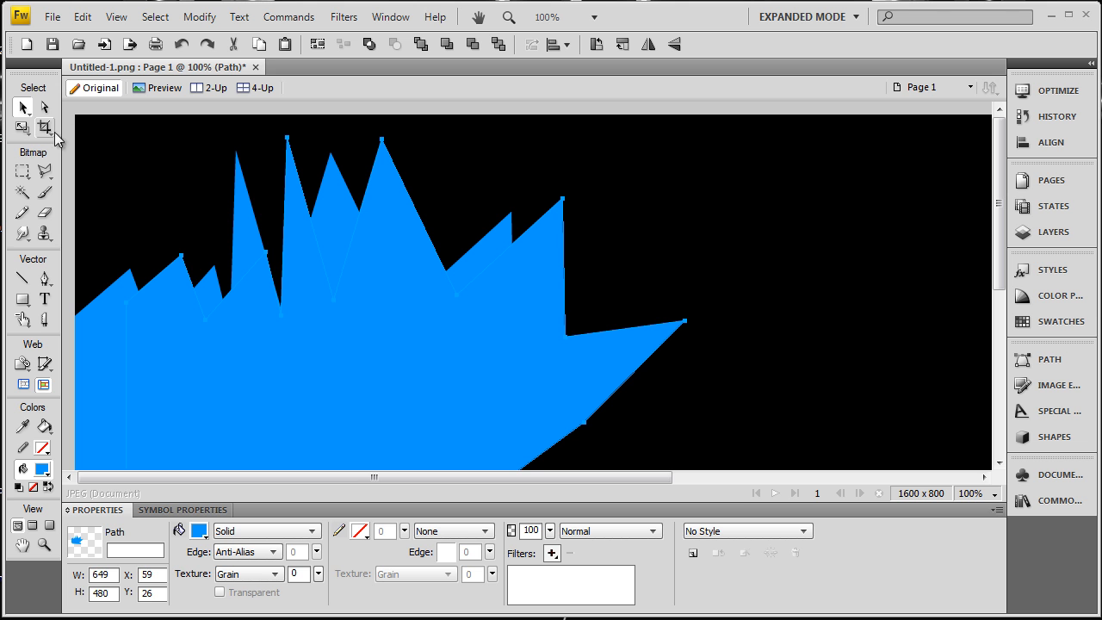
Scale the duplicate down, place it at the lower left and fill it green.
click(23, 127)
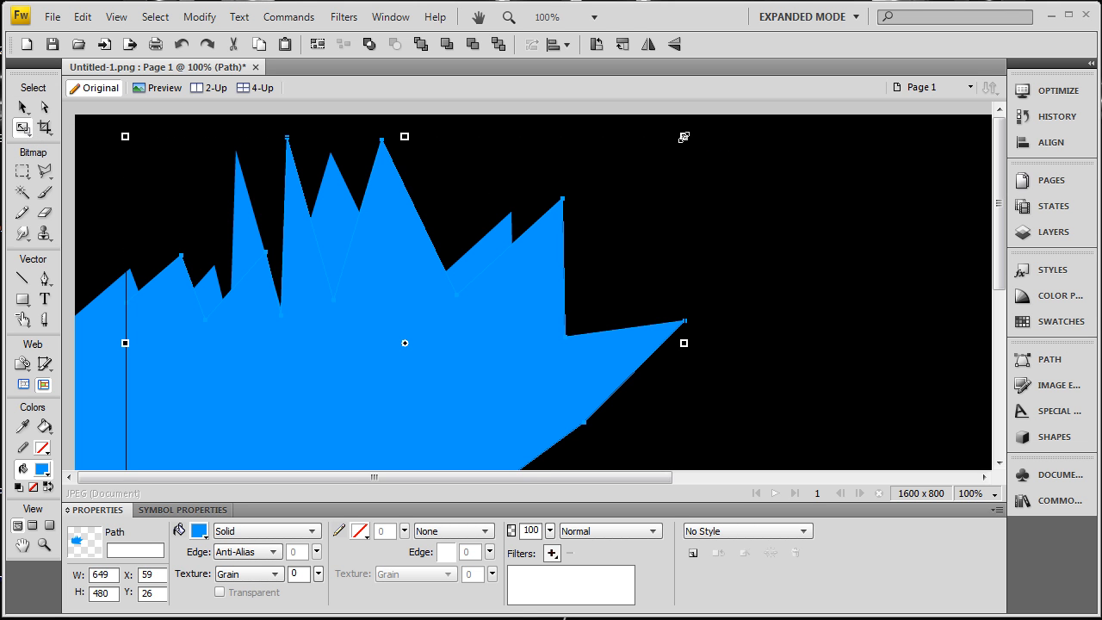
drag(683, 136, 553, 222)
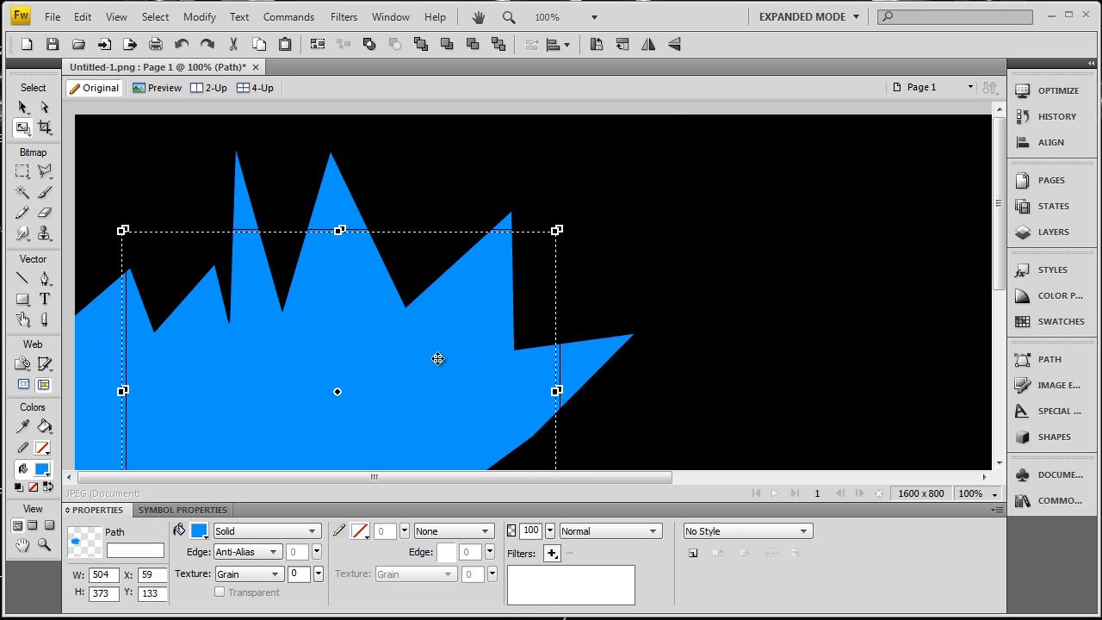
drag(444, 355, 392, 376)
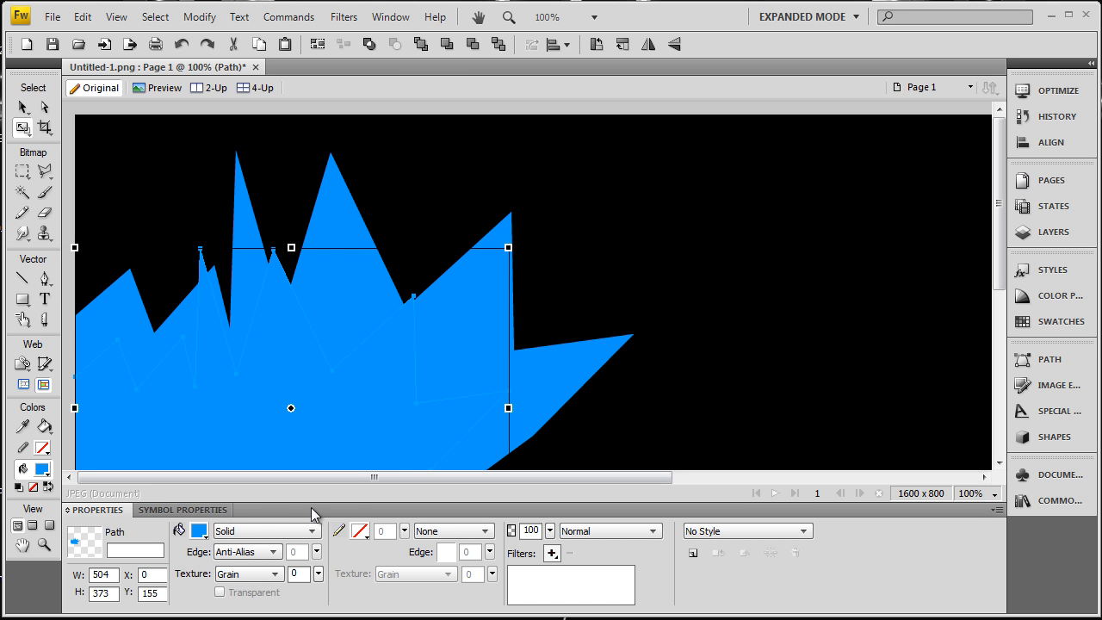
click(200, 531)
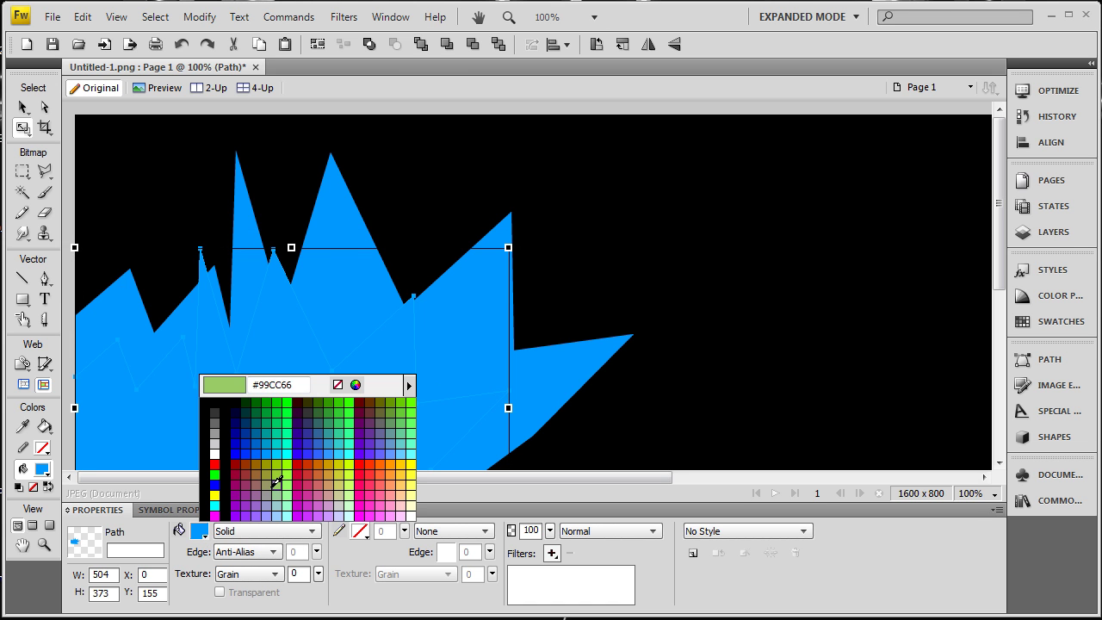
click(293, 392)
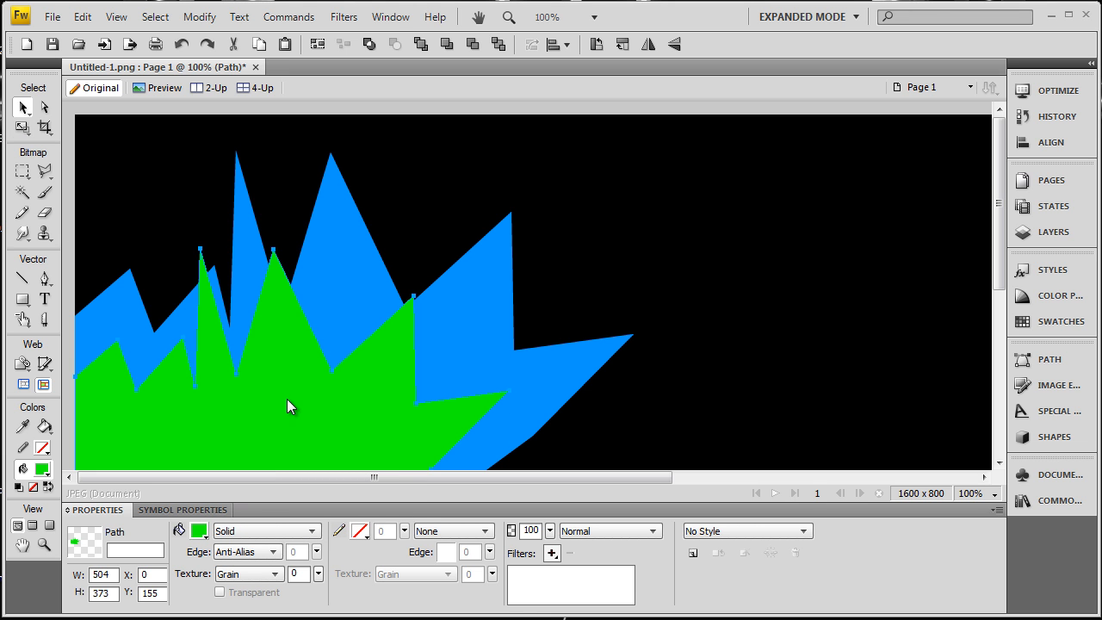
scroll(298, 397, down, 3)
scroll(299, 397, up, 2)
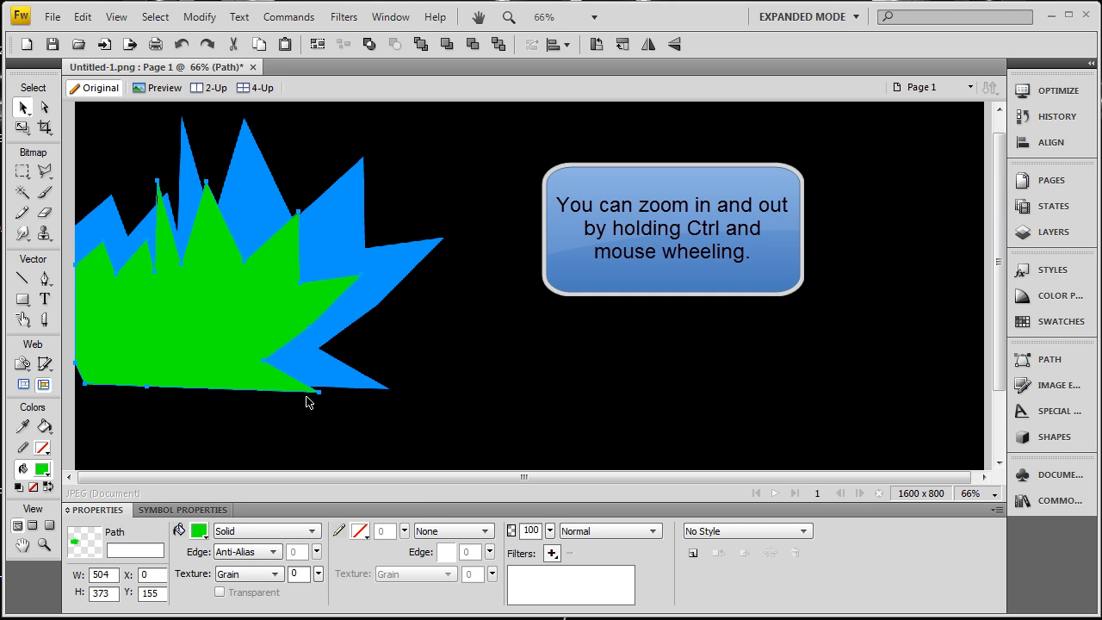
Scale a still smaller copy from the green shape and fill it orange.
click(290, 403)
click(236, 345)
key(q)
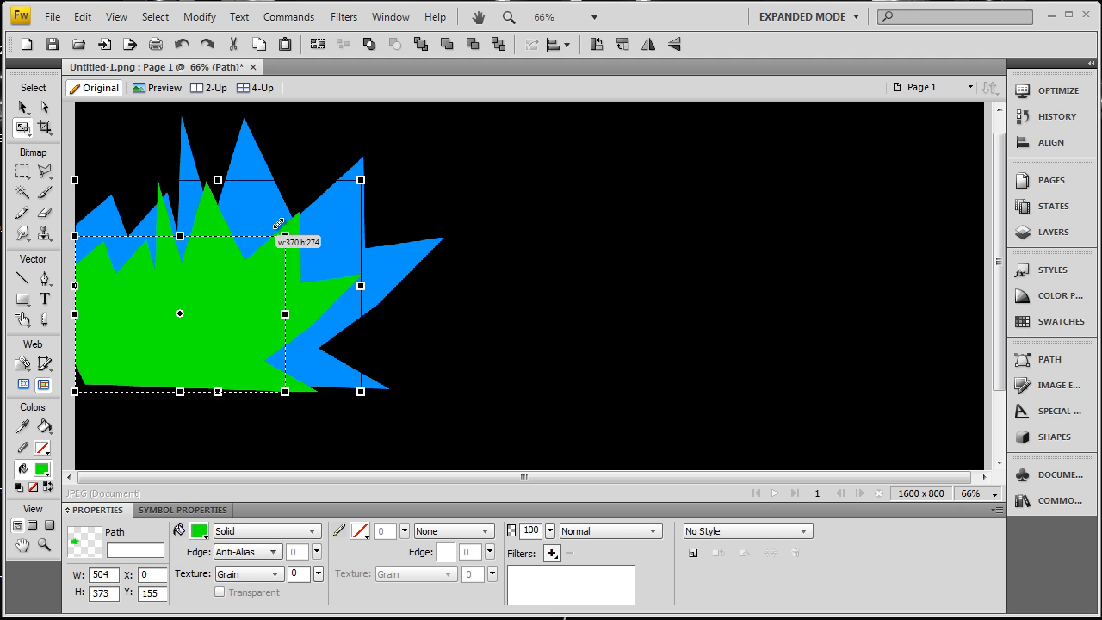
drag(360, 179, 246, 267)
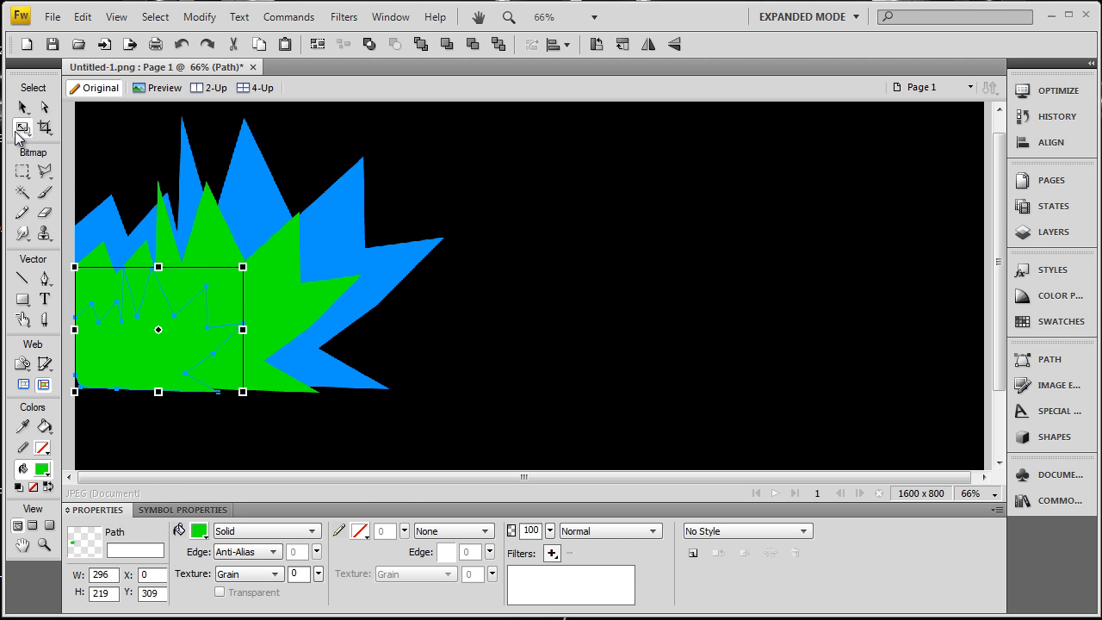
click(200, 532)
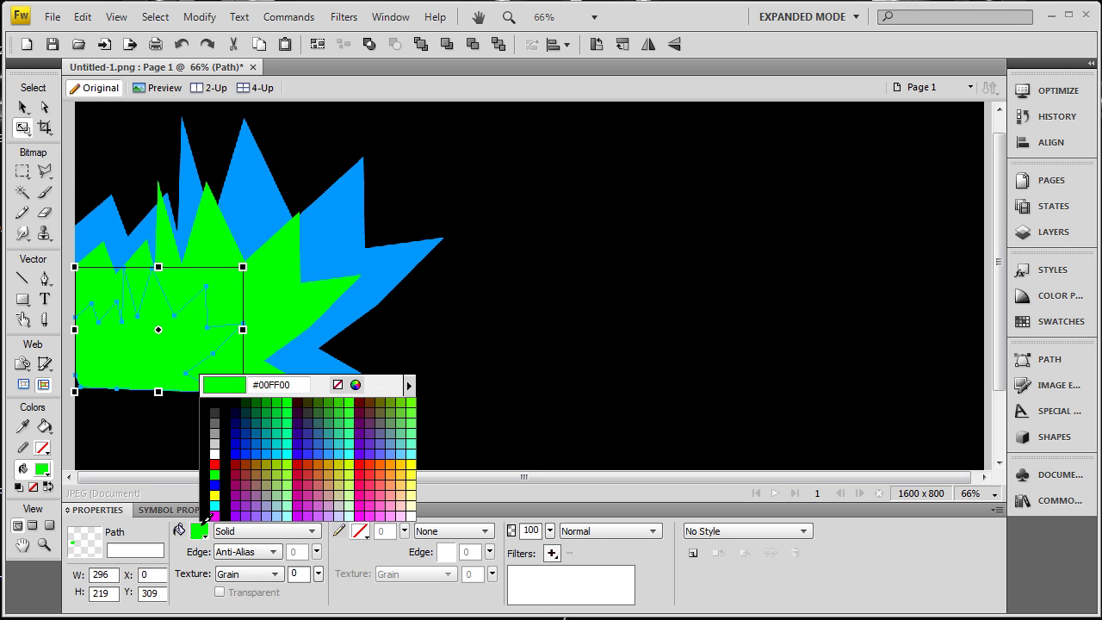
click(397, 465)
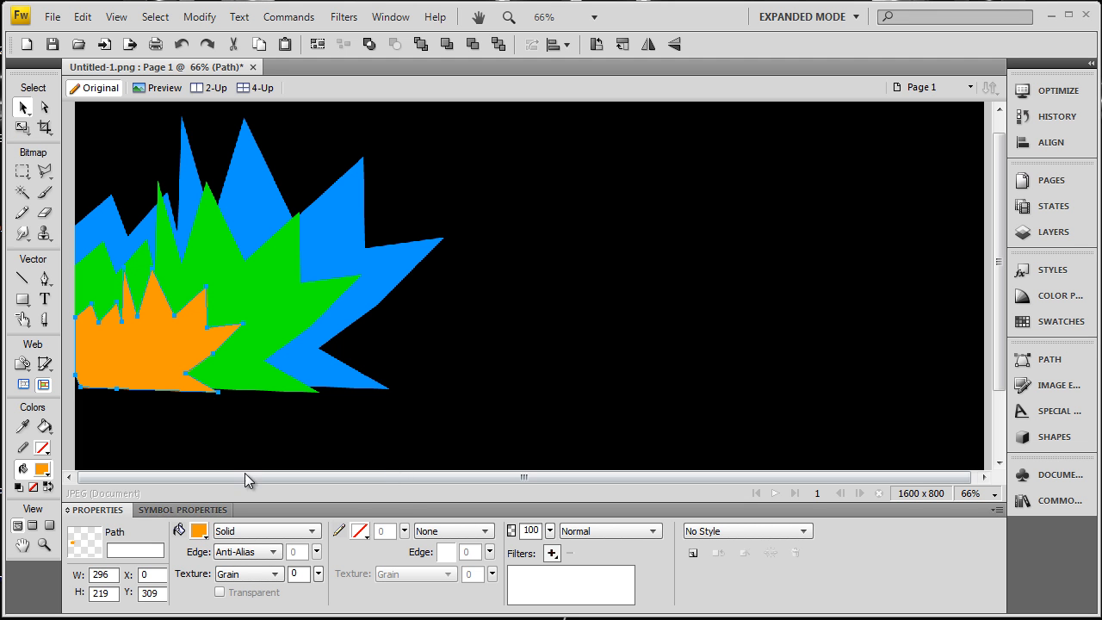
Change the smallest shape's fill to yellow.
click(201, 531)
click(397, 465)
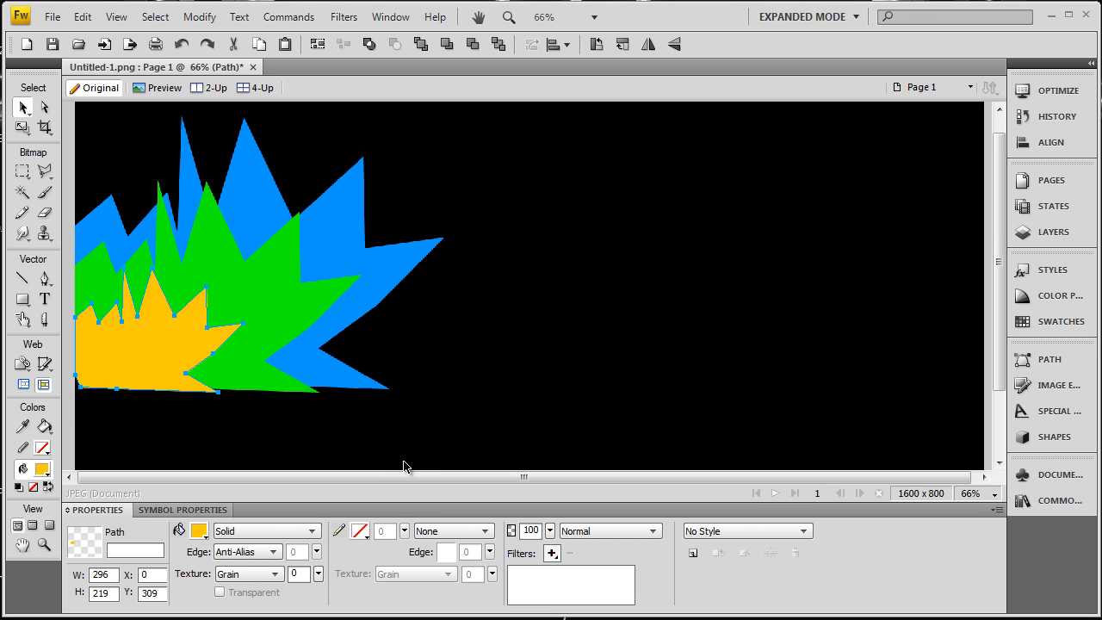
click(460, 366)
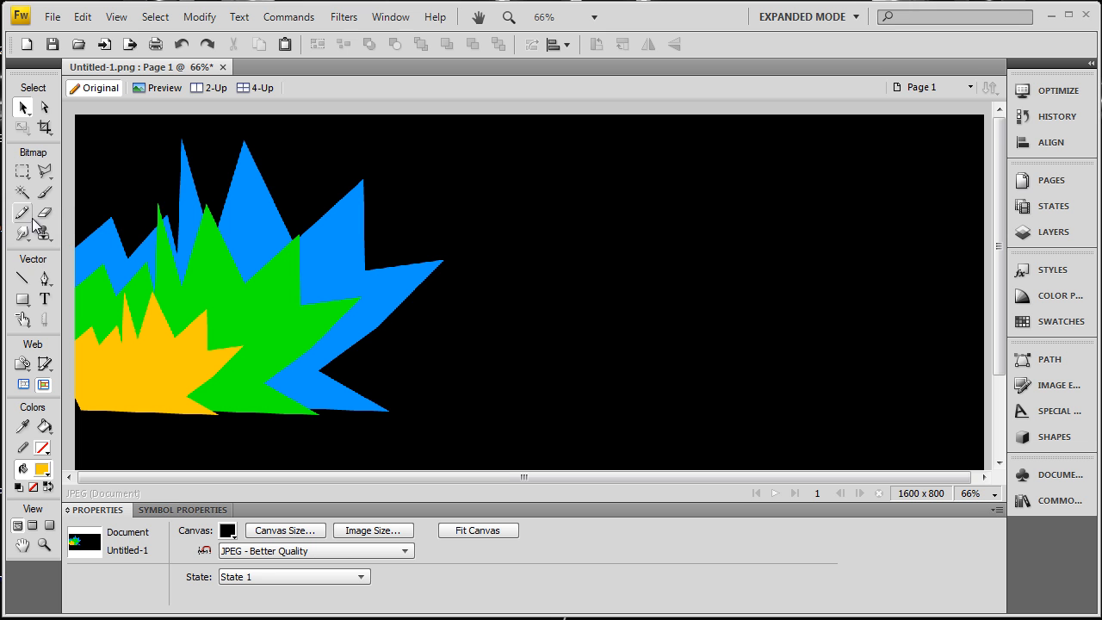
Draw a closed jagged Pen path right of the cluster and fill it with the sampled blue.
click(44, 282)
click(572, 400)
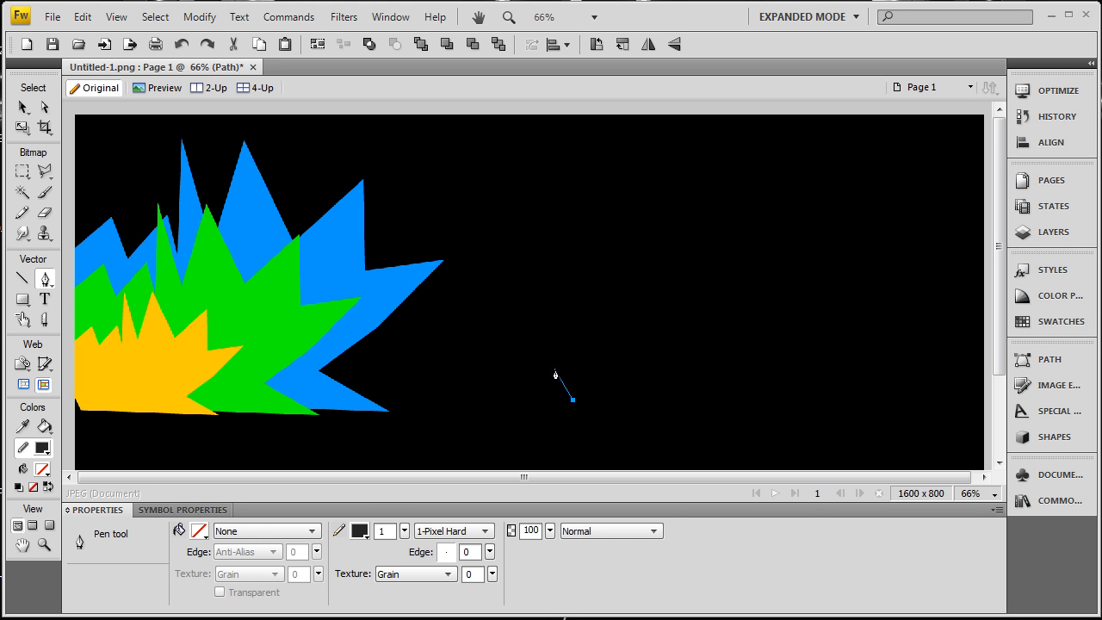
click(554, 356)
click(595, 273)
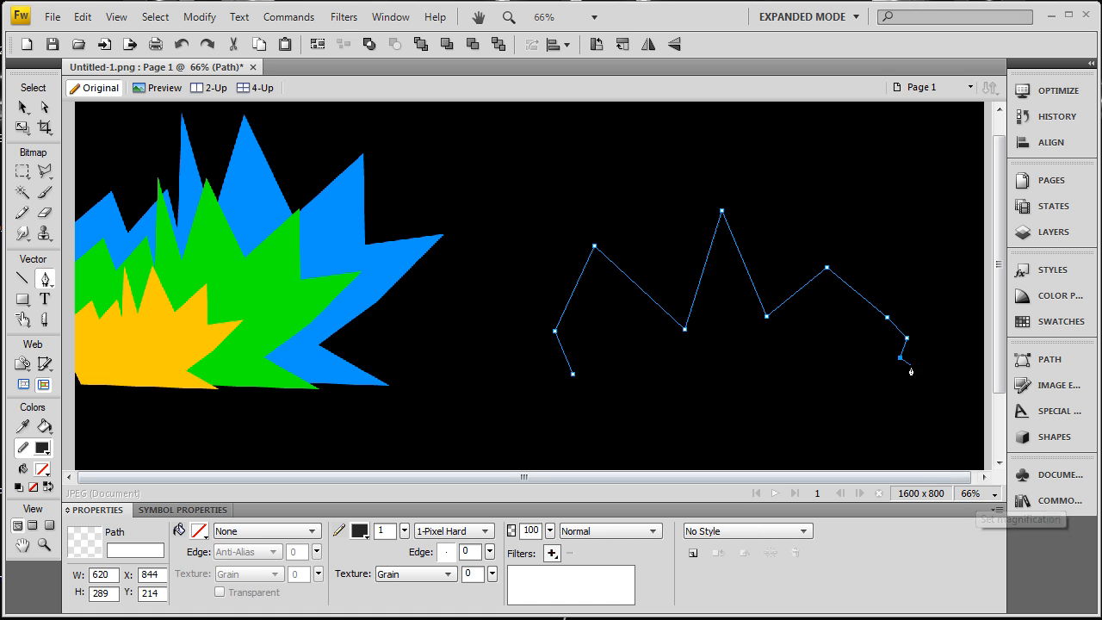
click(574, 376)
click(199, 532)
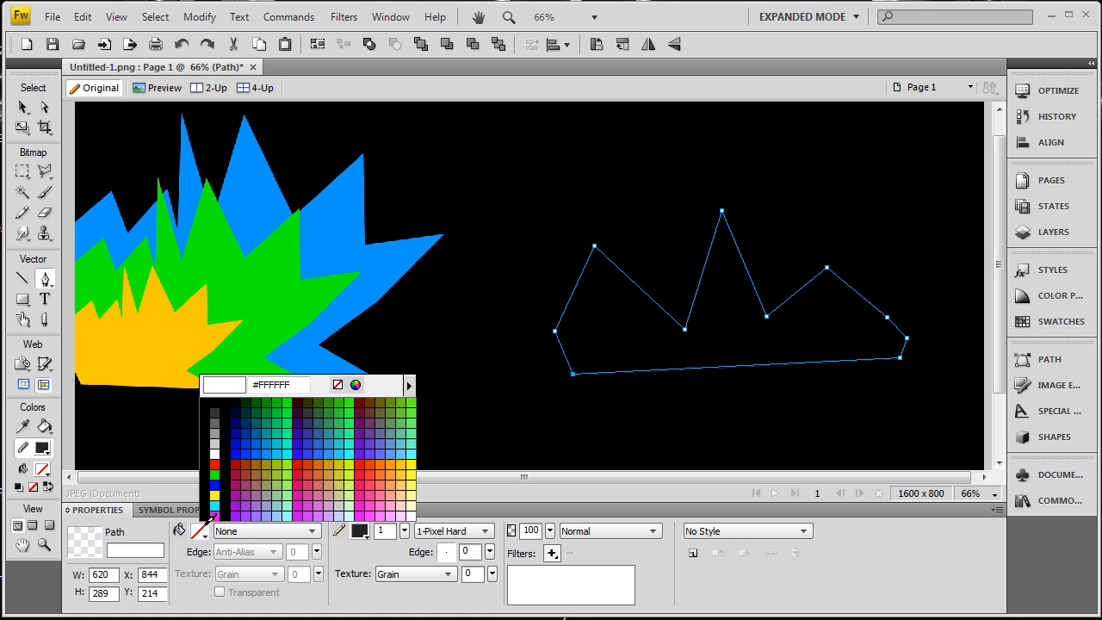
click(336, 249)
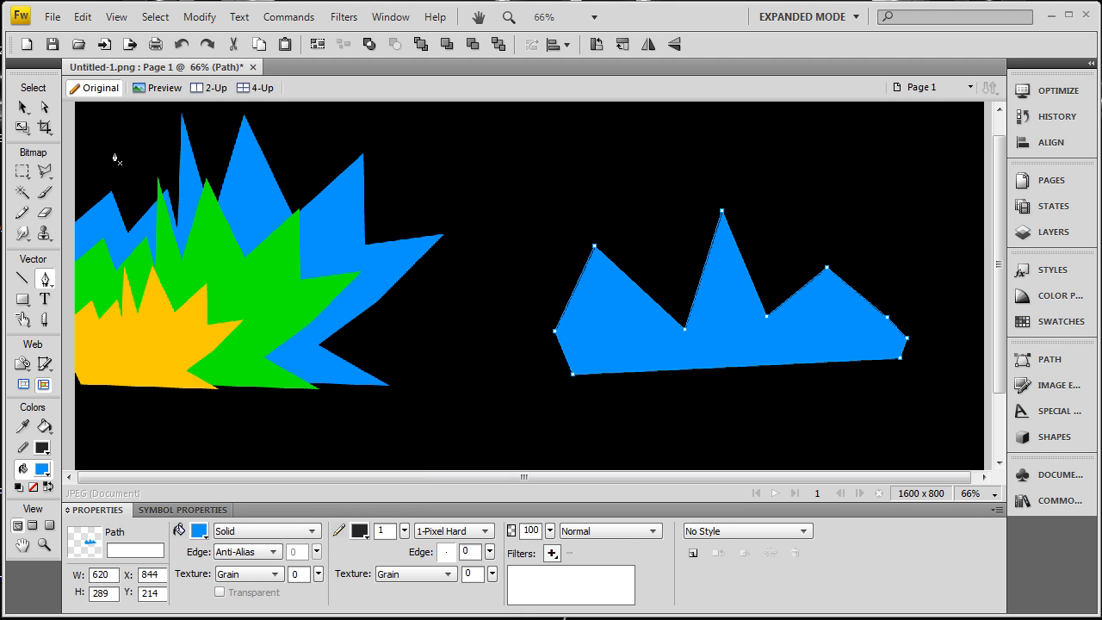
click(23, 107)
click(510, 178)
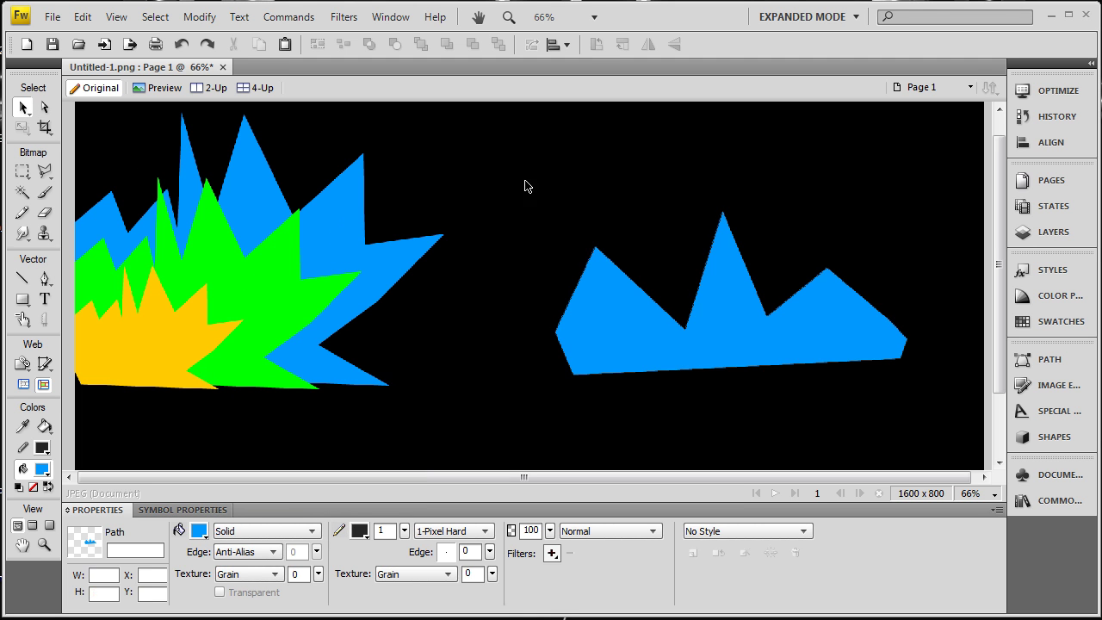
Build green and yellow layers in the right shape, add the inverted top cluster, and reach the Rectangle tool flyout.
click(631, 298)
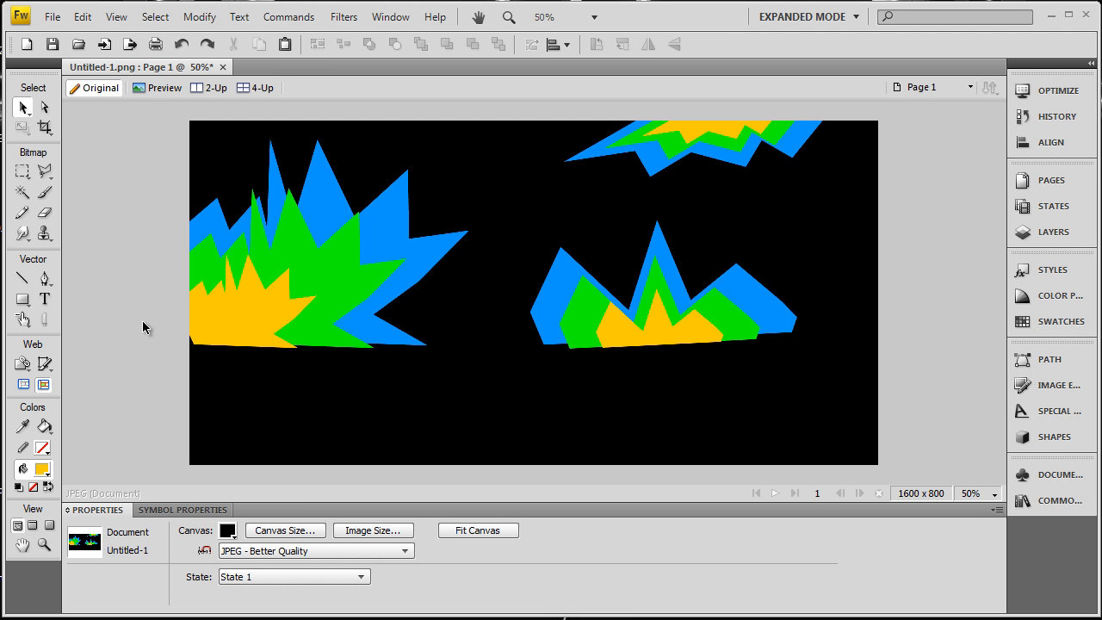
click(23, 299)
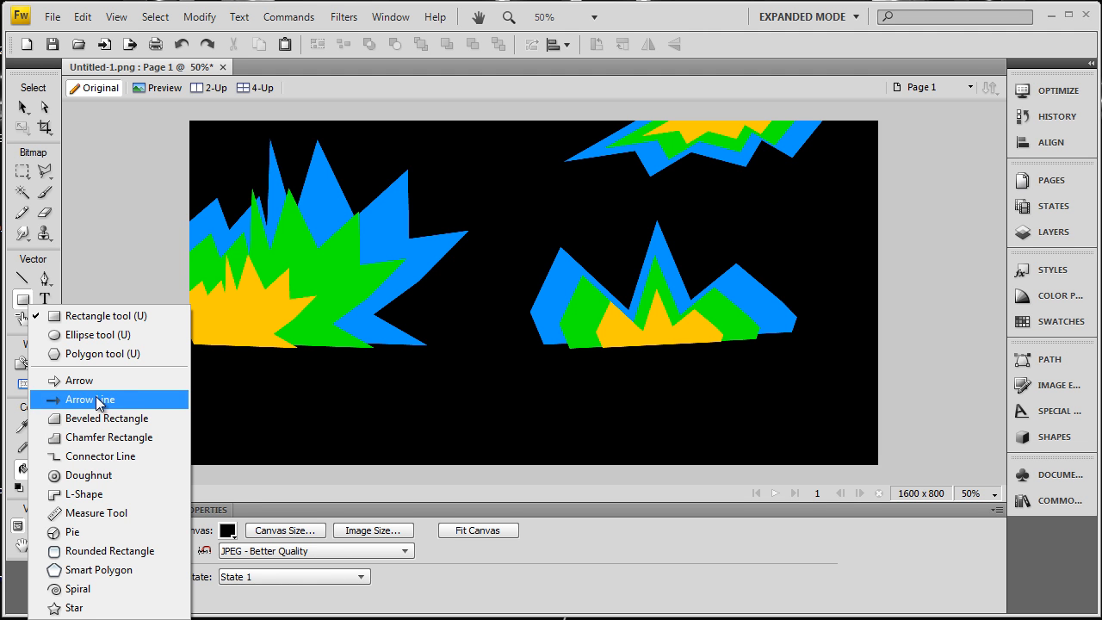
Draw a wide rectangle over the lower canvas and go to pick its fill colour.
click(97, 317)
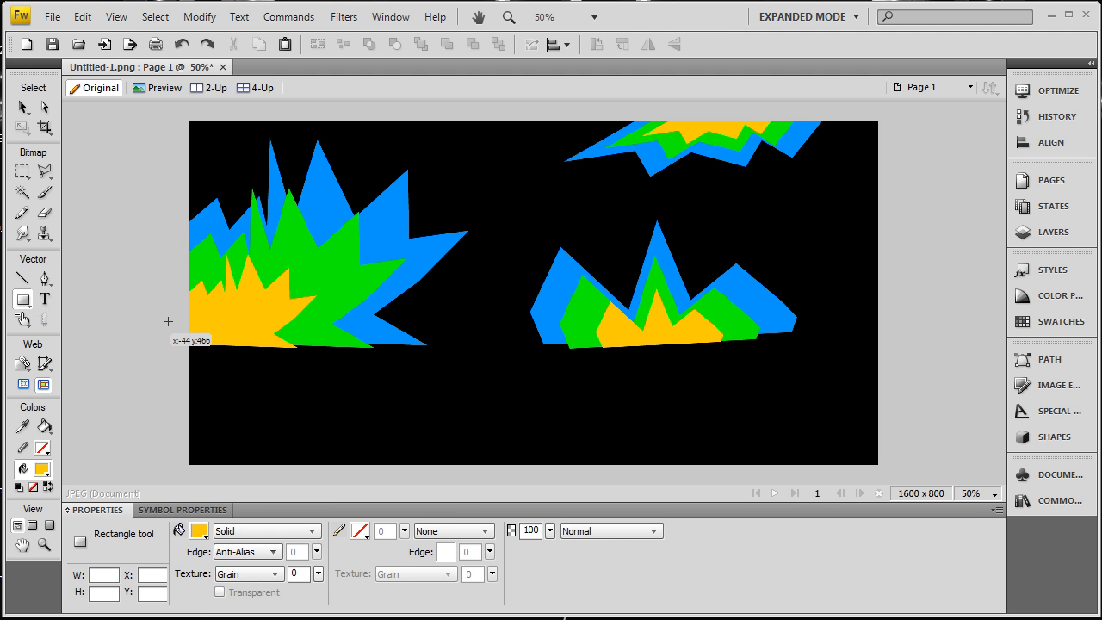
drag(184, 318, 892, 472)
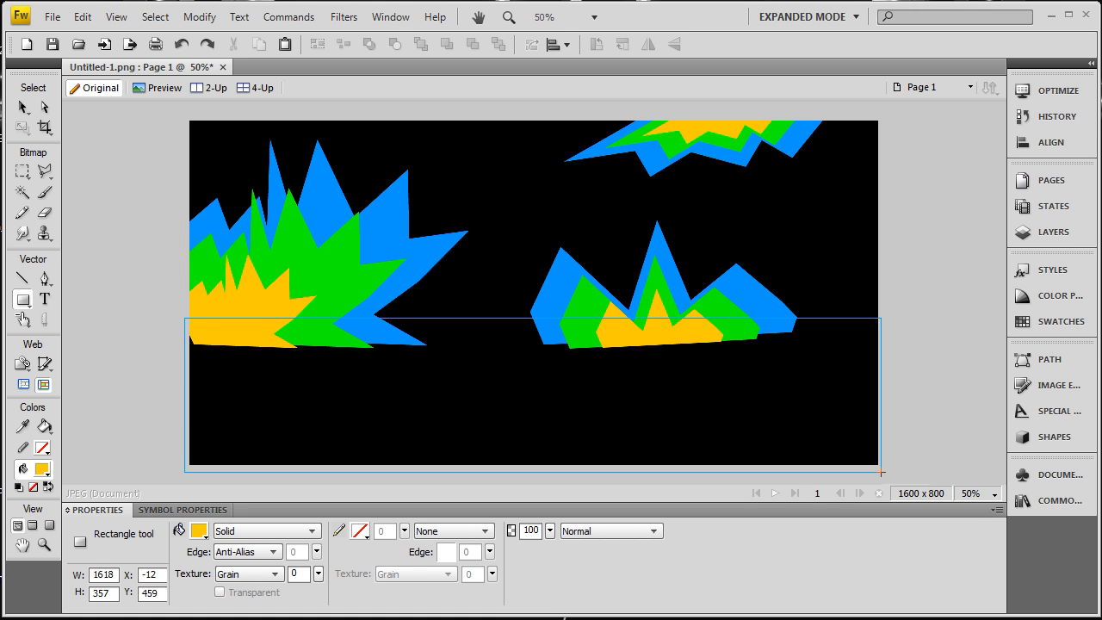
drag(892, 472, 881, 467)
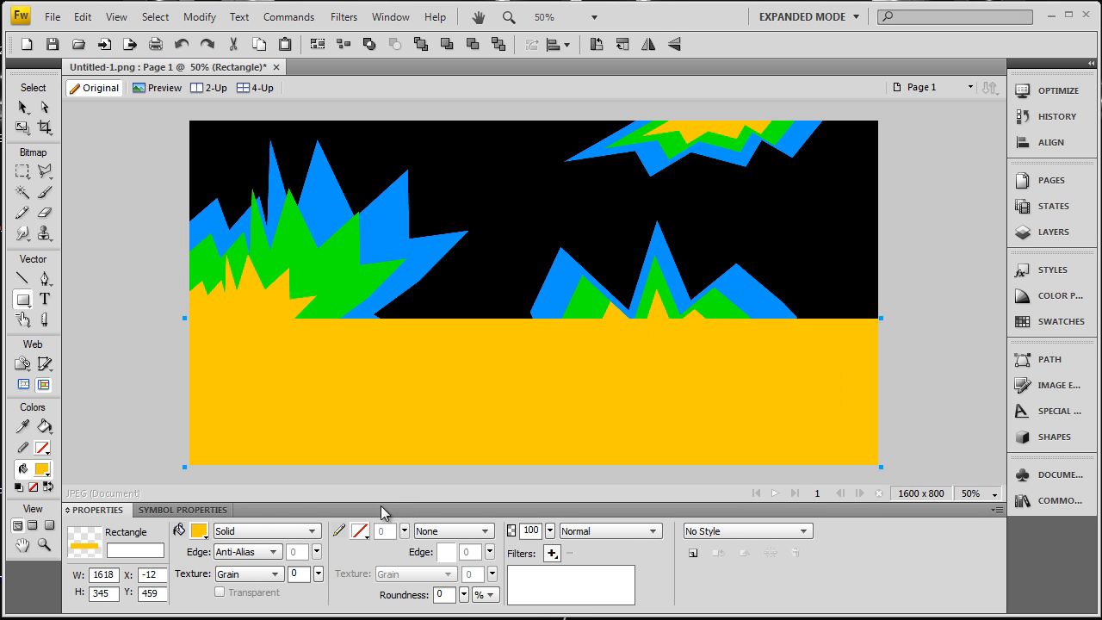
click(199, 531)
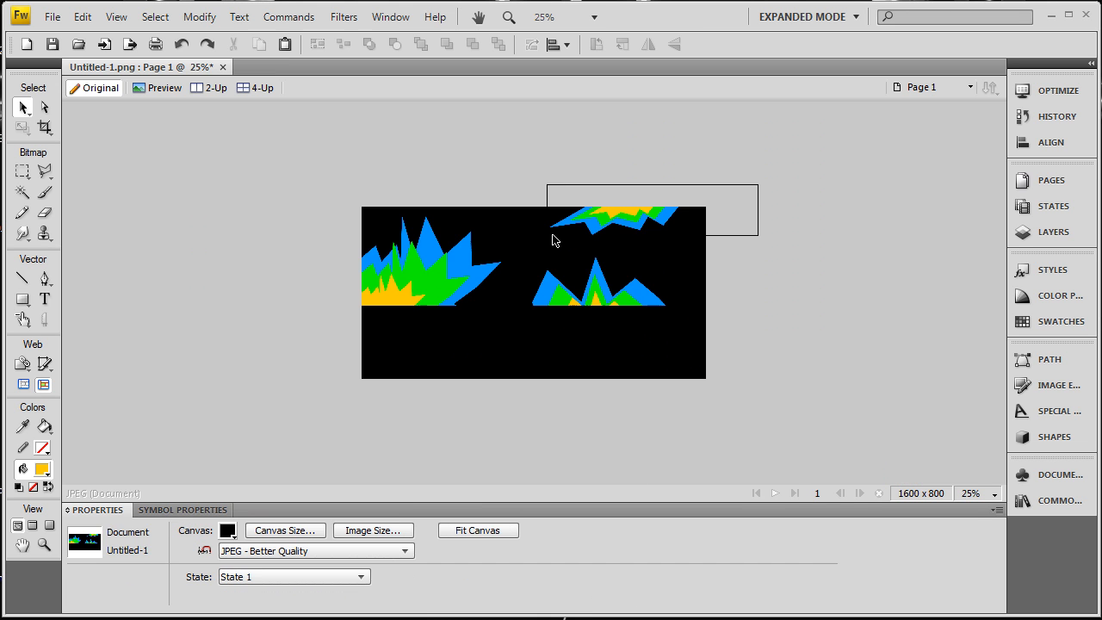
Group the top-right and lower-right clusters each with Ctrl+G.
drag(702, 185, 547, 241)
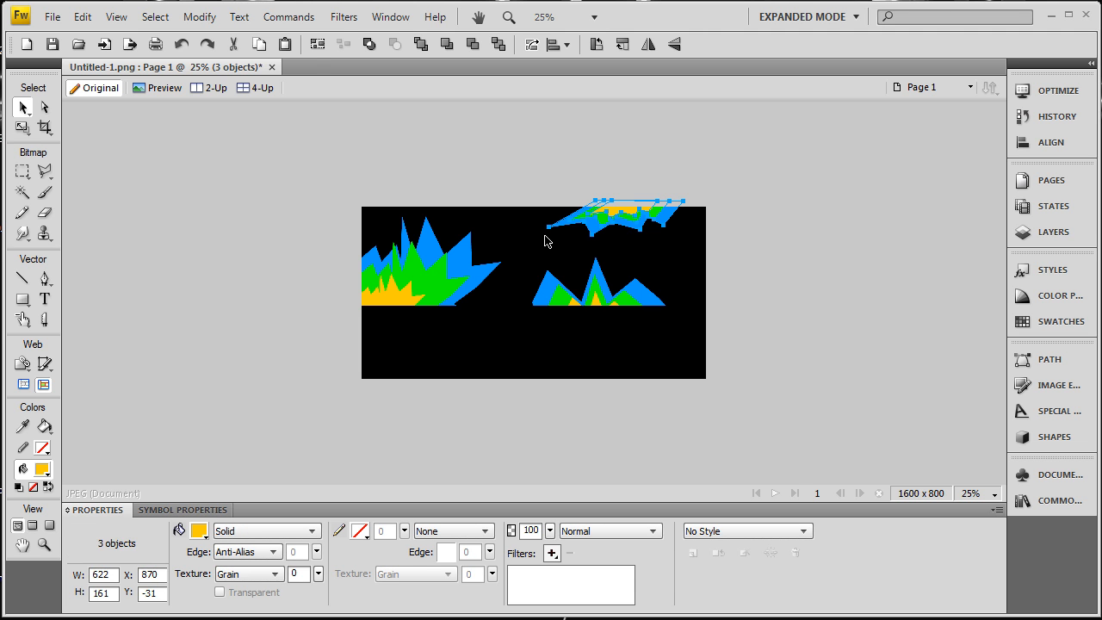
key(ctrl+g)
drag(723, 263, 531, 306)
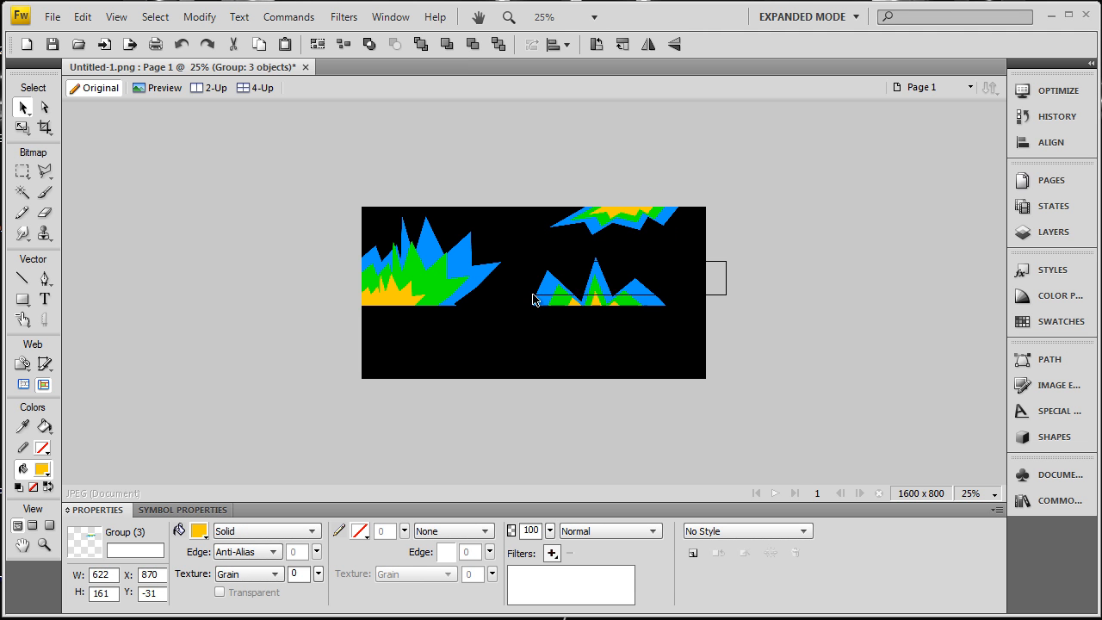
key(ctrl+g)
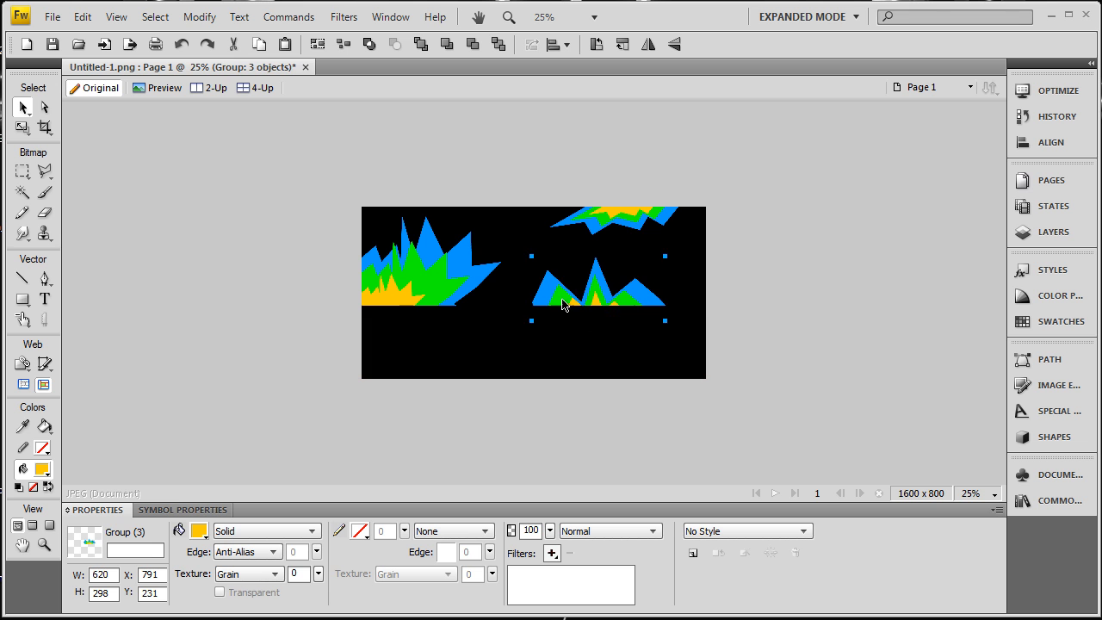
Group the left cluster, then marquee-select all three groups together.
key(ctrl+equal)
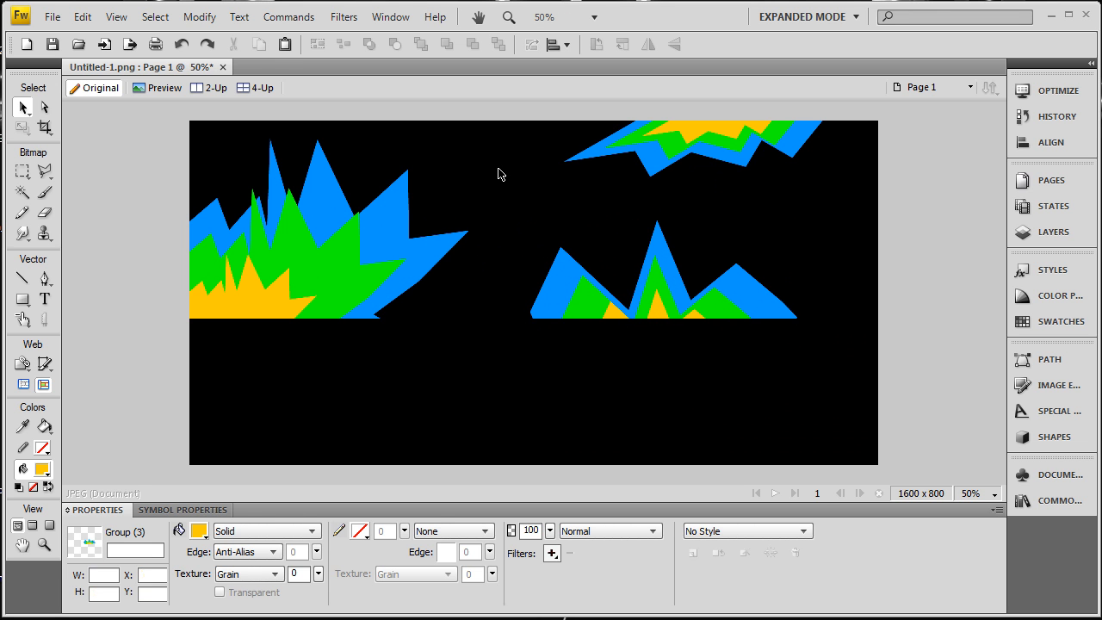
click(501, 172)
drag(426, 165, 193, 293)
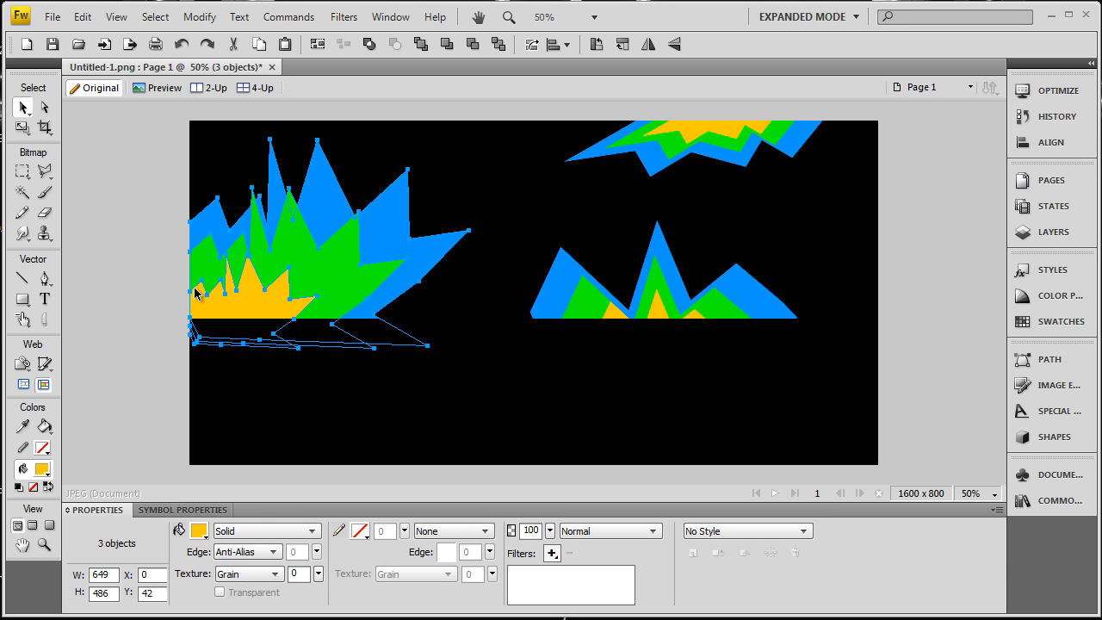
key(ctrl+g)
click(950, 128)
mouse_move(949, 127)
mouse_down()
mouse_move(240, 292)
mouse_move(241, 310)
mouse_up()
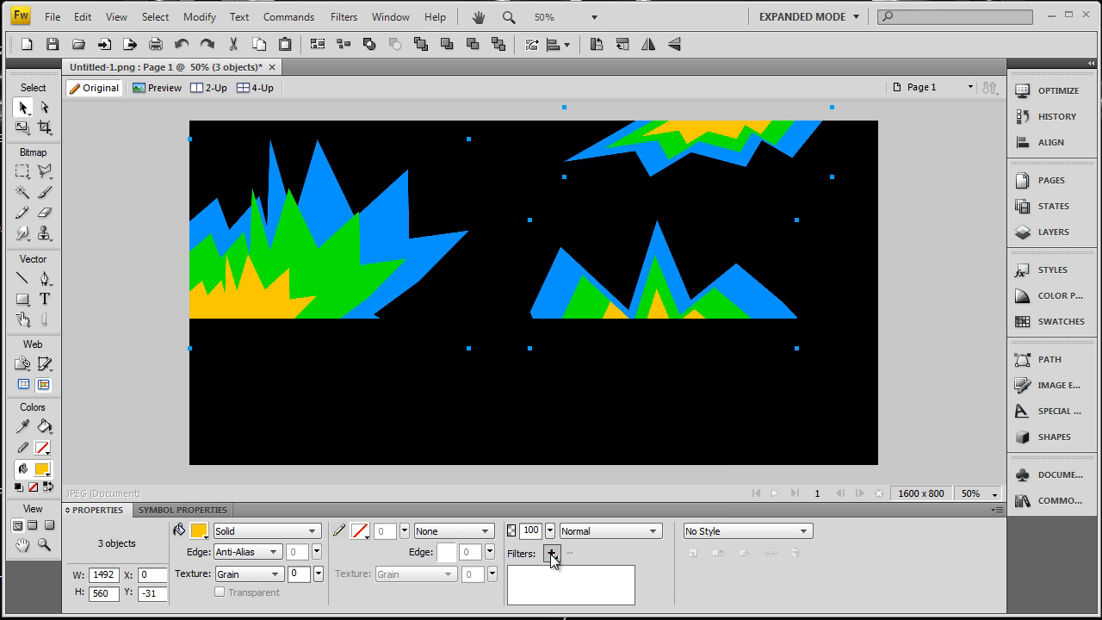
Apply a Gaussian Blur live filter with radius 50 to the three colour clusters, then deselect.
click(552, 553)
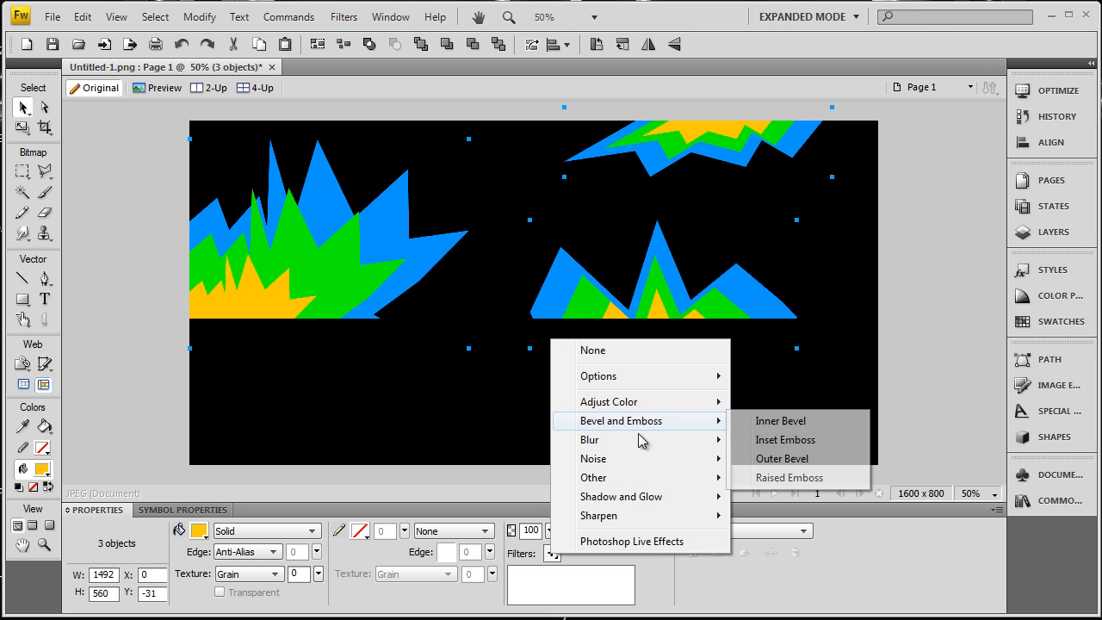
mouse_move(639, 439)
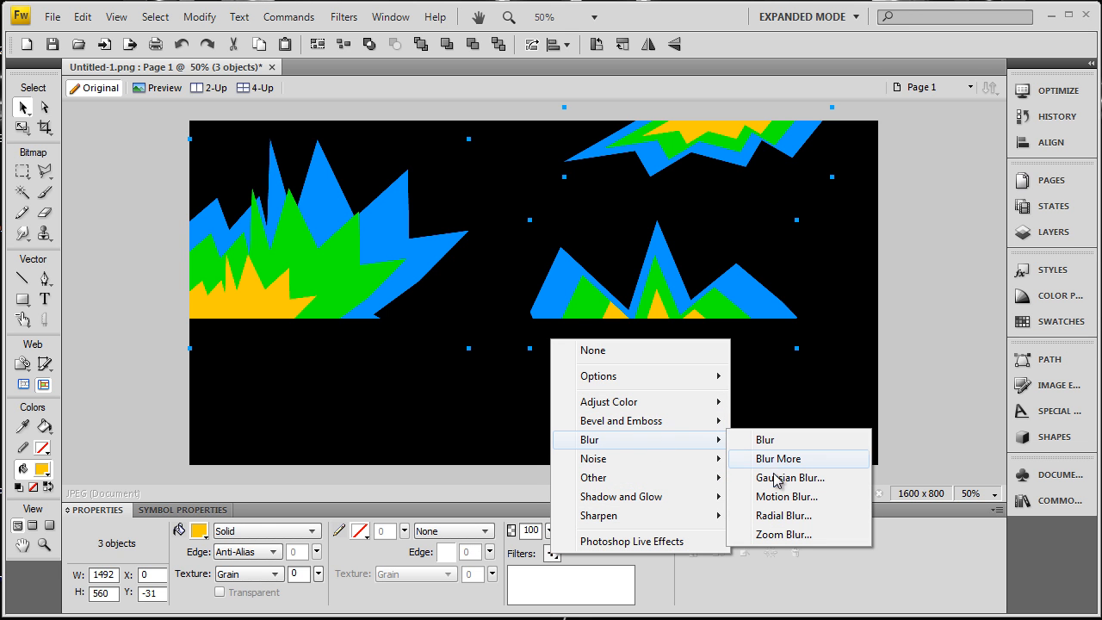
click(781, 479)
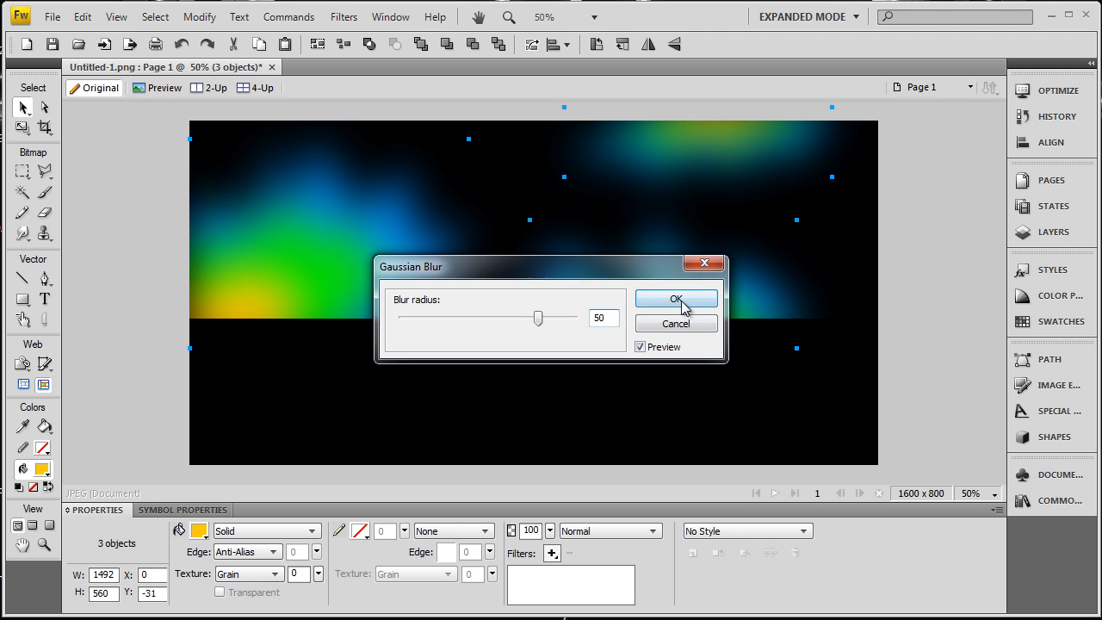
click(677, 298)
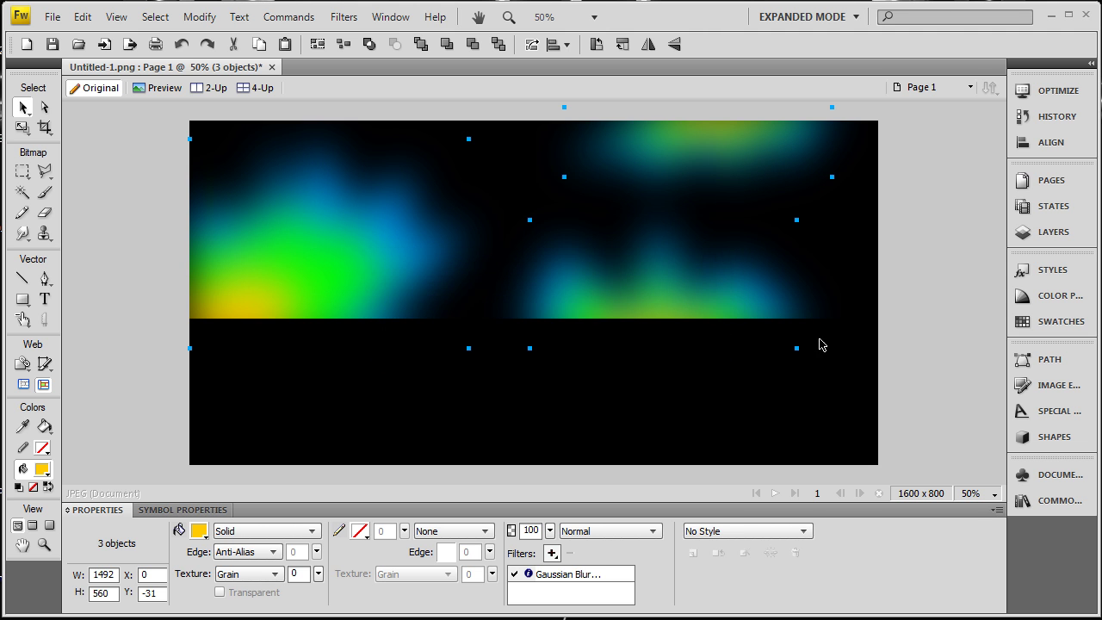
click(928, 378)
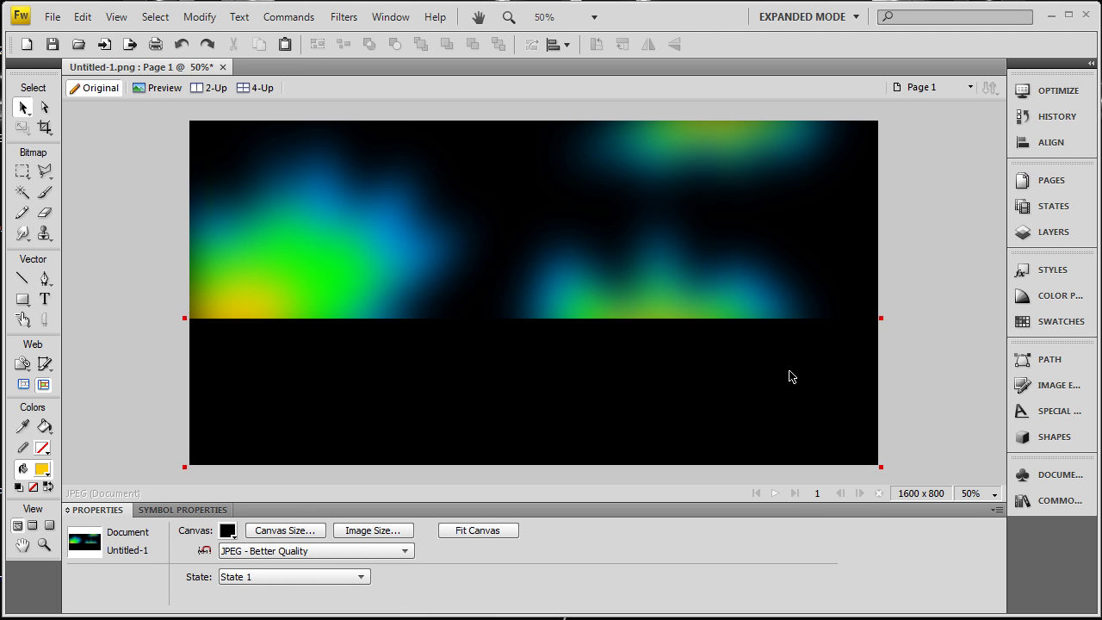
Drag the left glow group further left and down, check the lower-right group, then deselect.
click(357, 247)
mouse_move(357, 246)
mouse_down()
mouse_move(358, 269)
mouse_move(308, 262)
mouse_up()
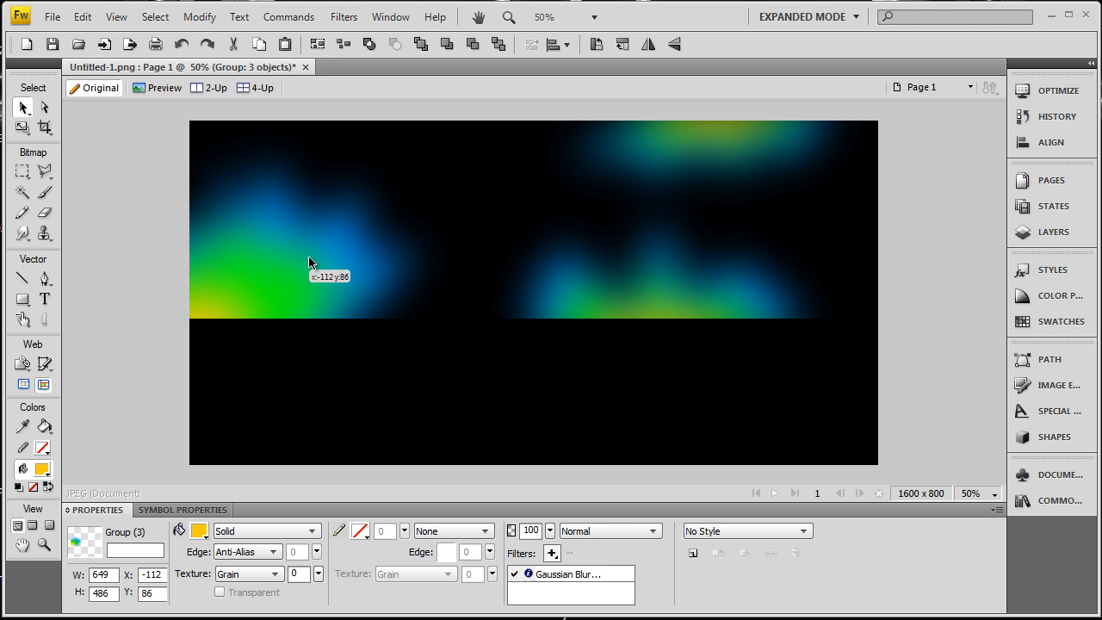
click(667, 171)
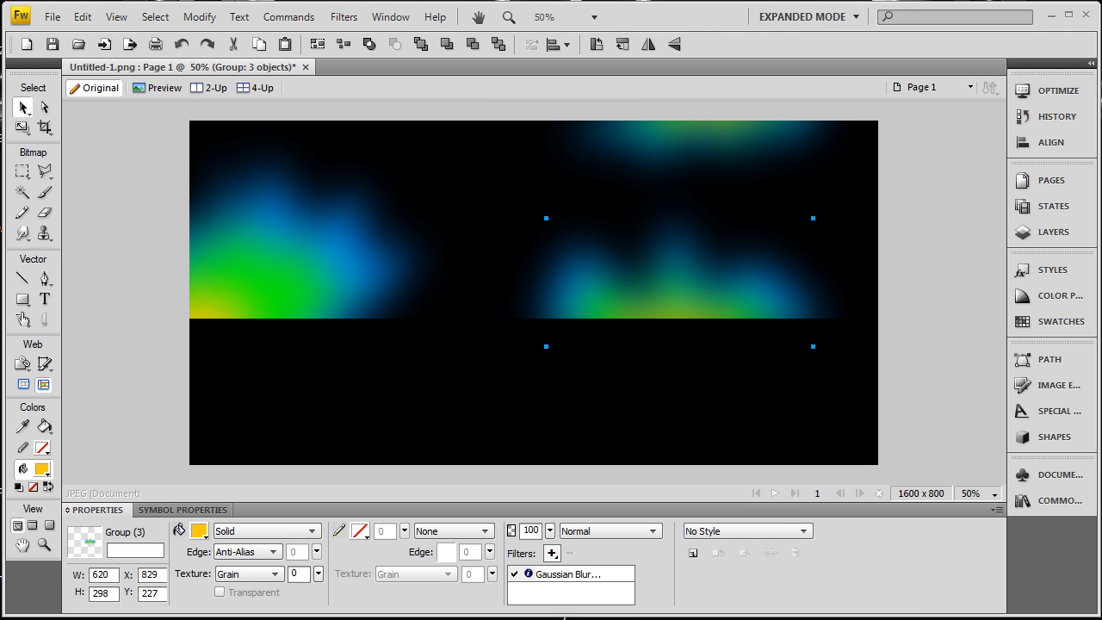
click(934, 387)
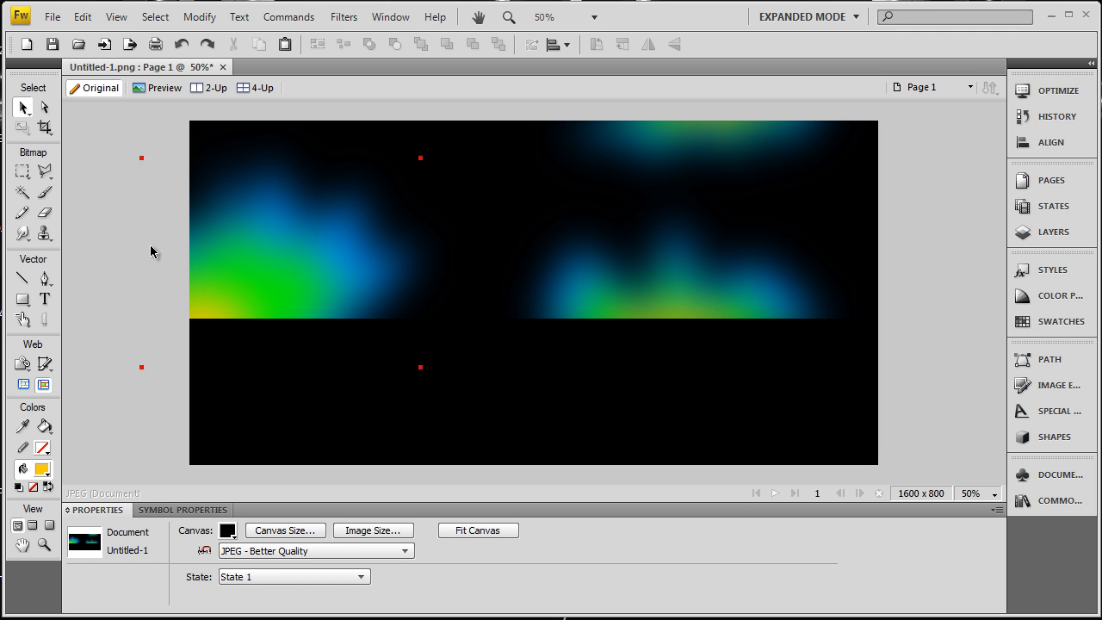
Duplicate the left and lower-right glows, group the copies and bring the group to the front.
click(300, 236)
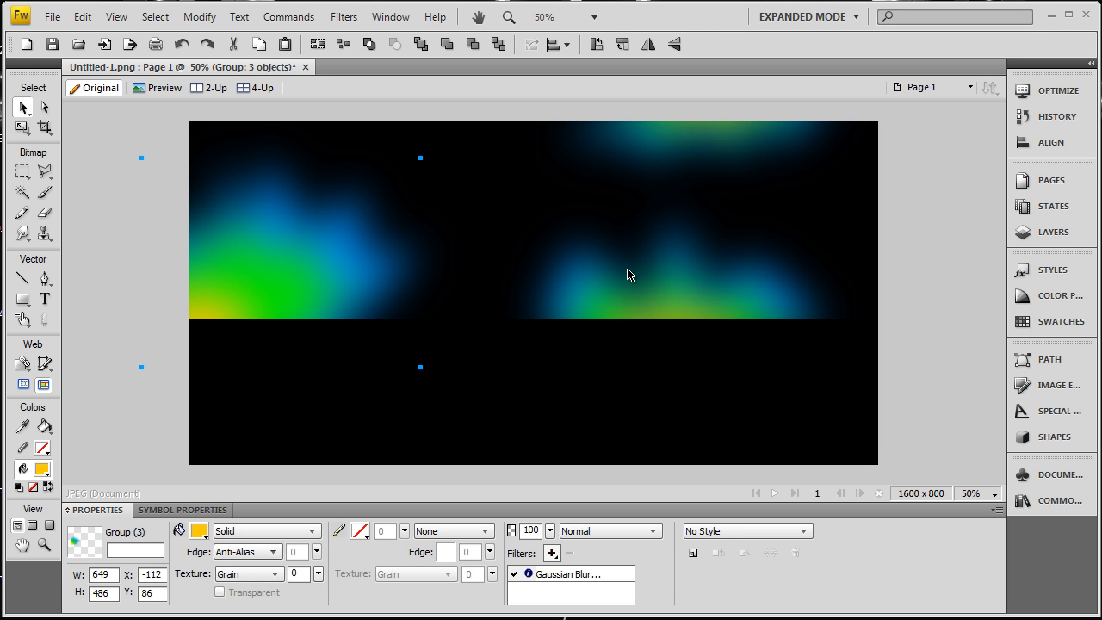
shift+click(663, 288)
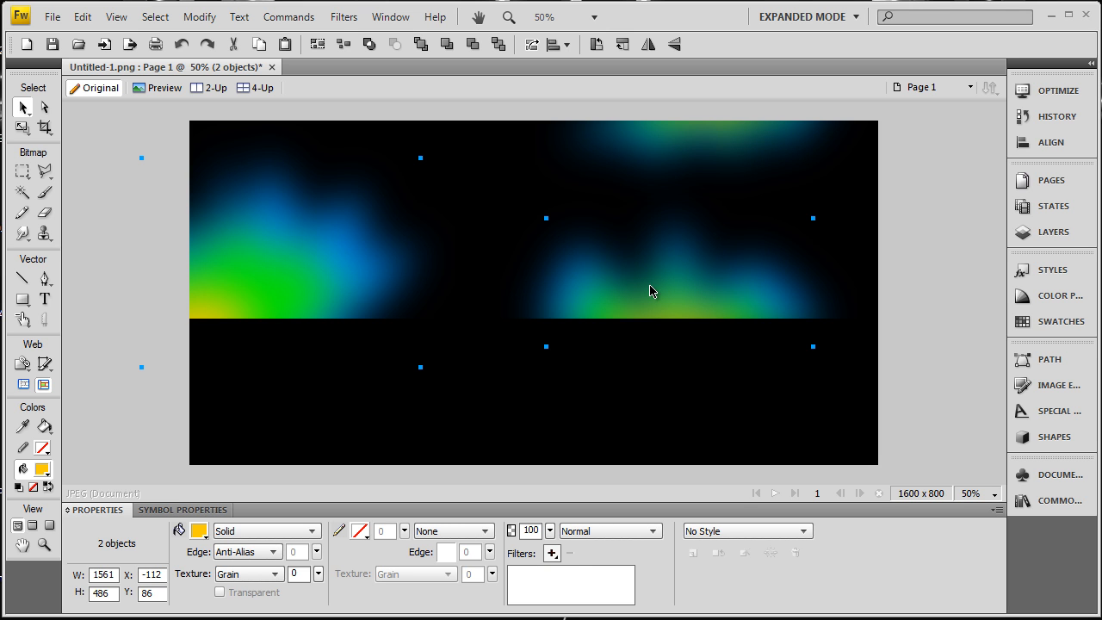
key(ctrl+z)
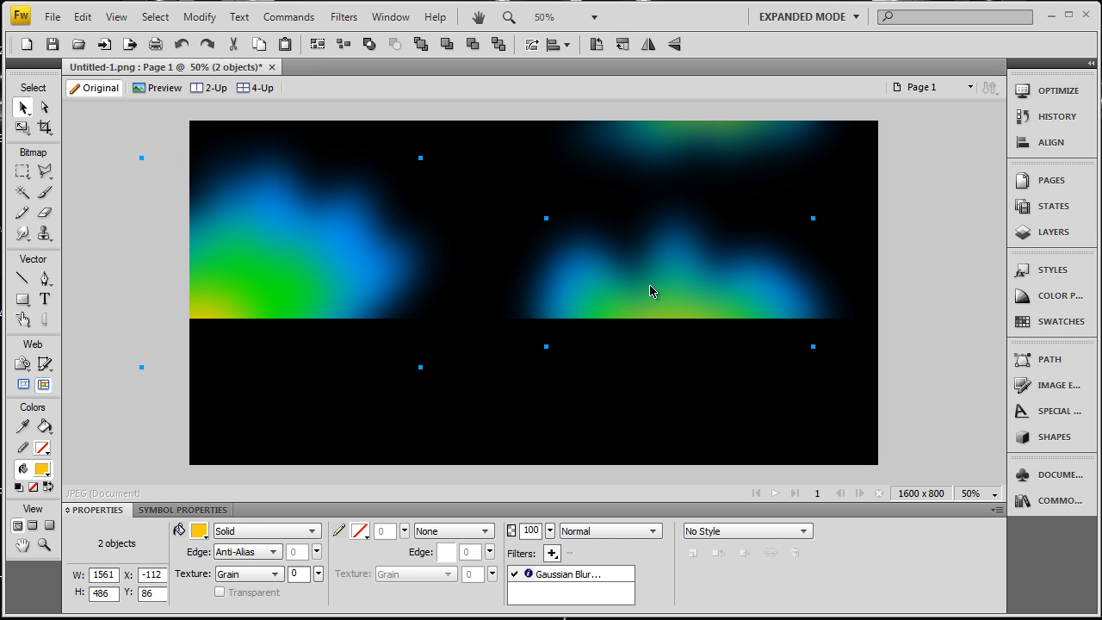
key(ctrl+g)
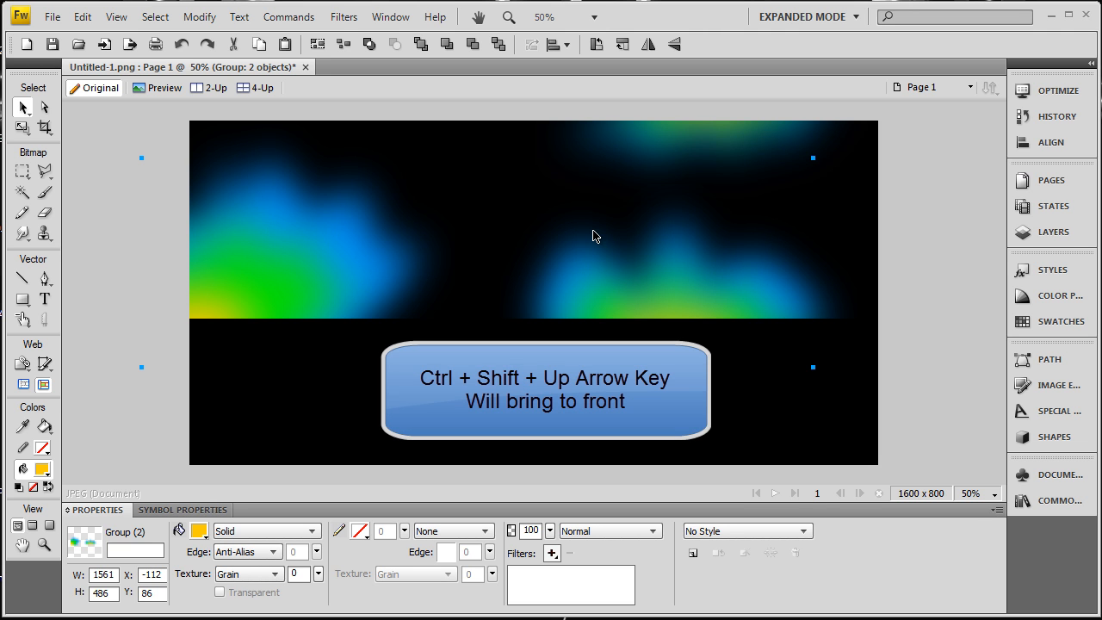
key(ctrl+shift+Up)
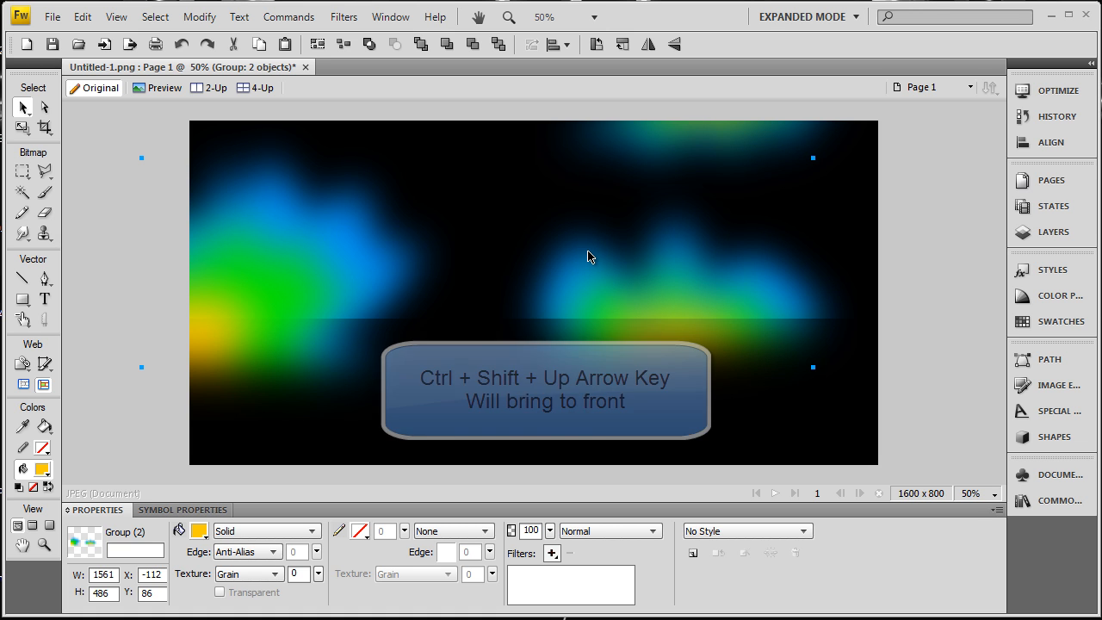
Flatten the front glow group into a single bitmap via Modify > Flatten Selection.
click(199, 17)
click(244, 190)
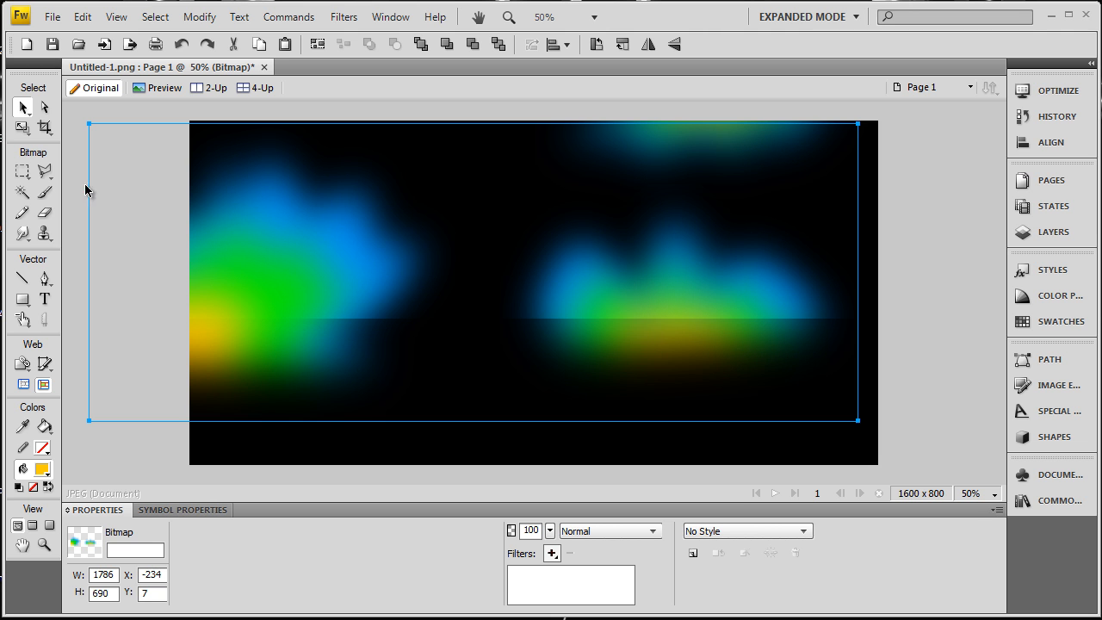
Marquee-select the bitmap area below the horizon and delete it, leaving the lower band black.
click(24, 176)
click(94, 186)
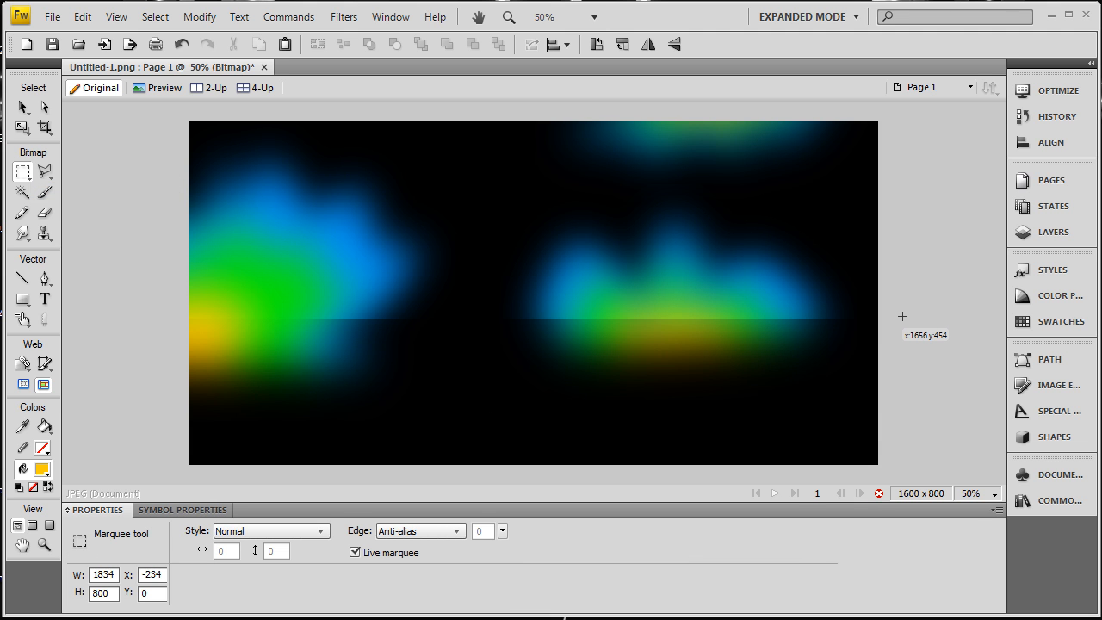
mouse_move(902, 317)
mouse_down()
mouse_move(146, 397)
mouse_move(151, 470)
mouse_up()
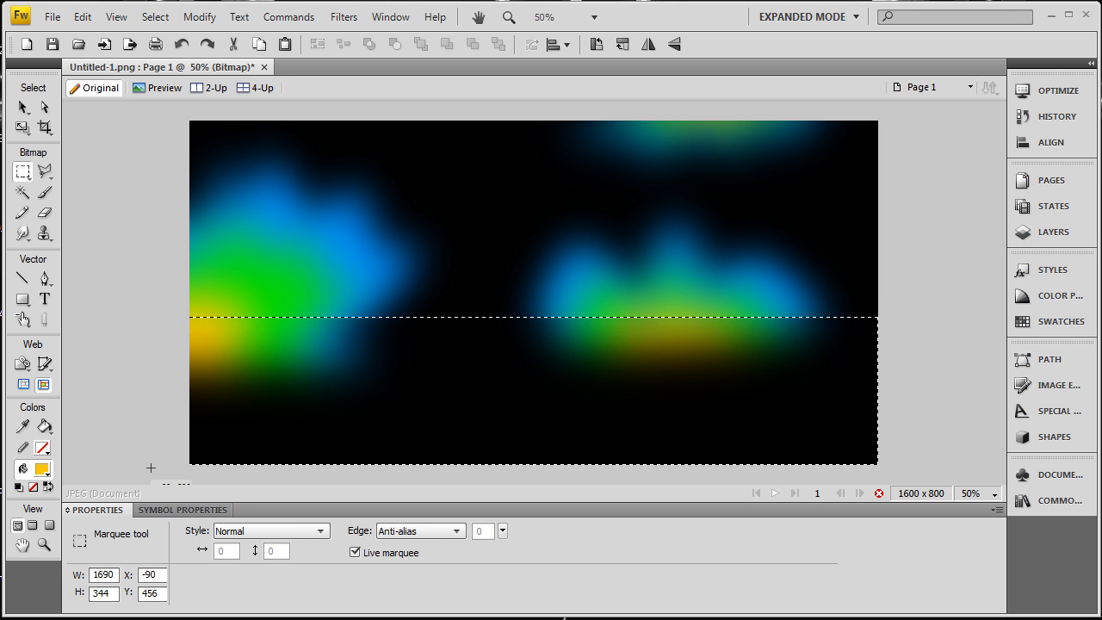
key(Delete)
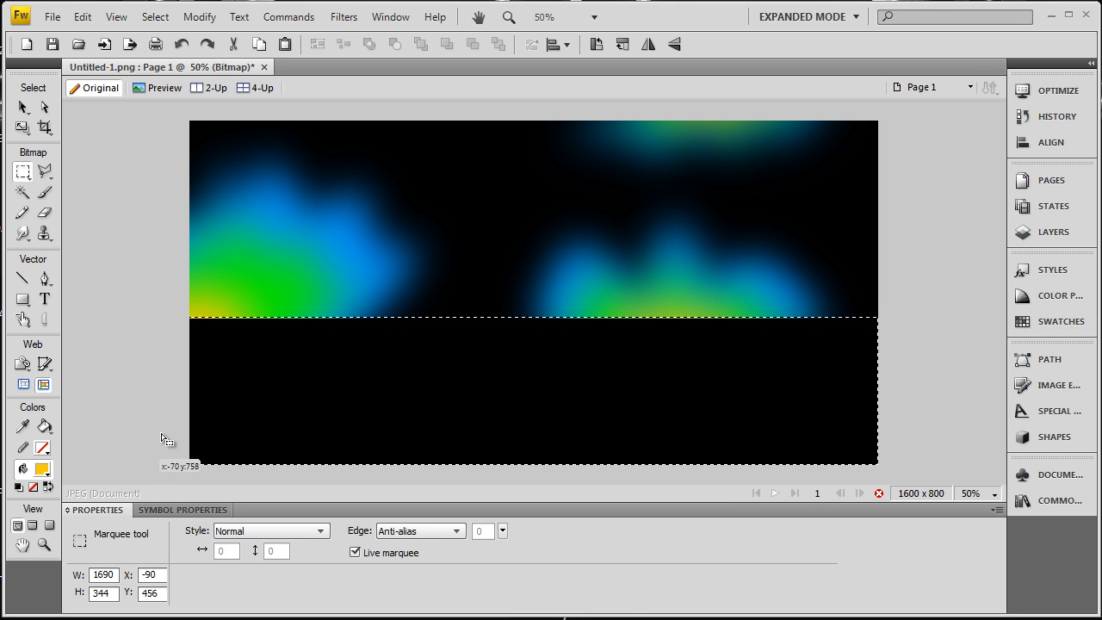
Flip the glow bitmap vertically and drag it below the horizon as a mirrored reflection.
click(23, 107)
click(258, 267)
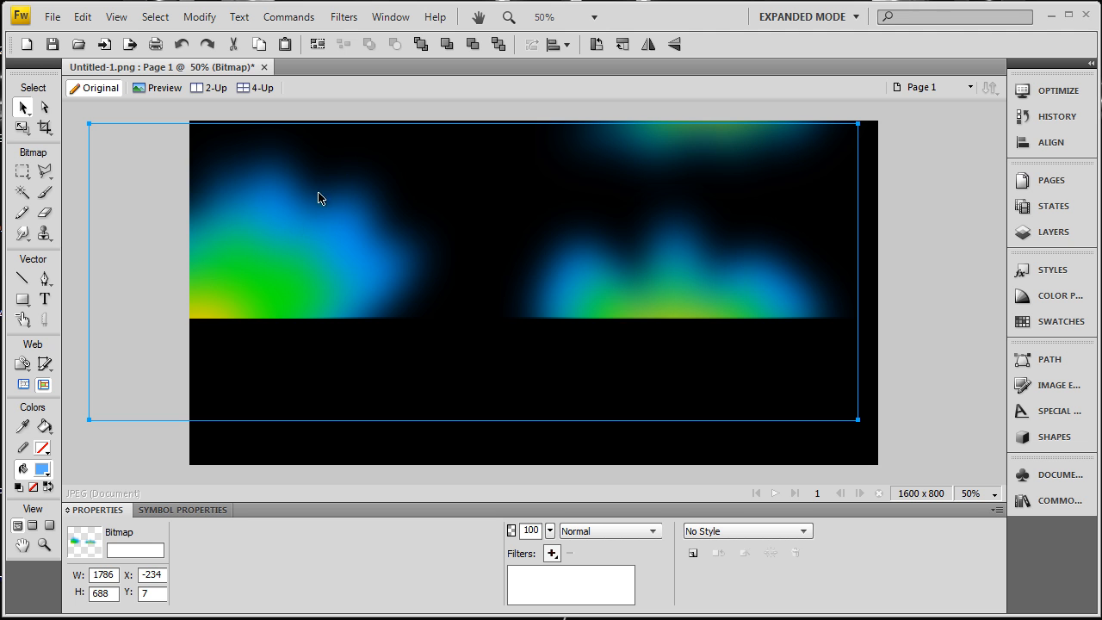
click(674, 45)
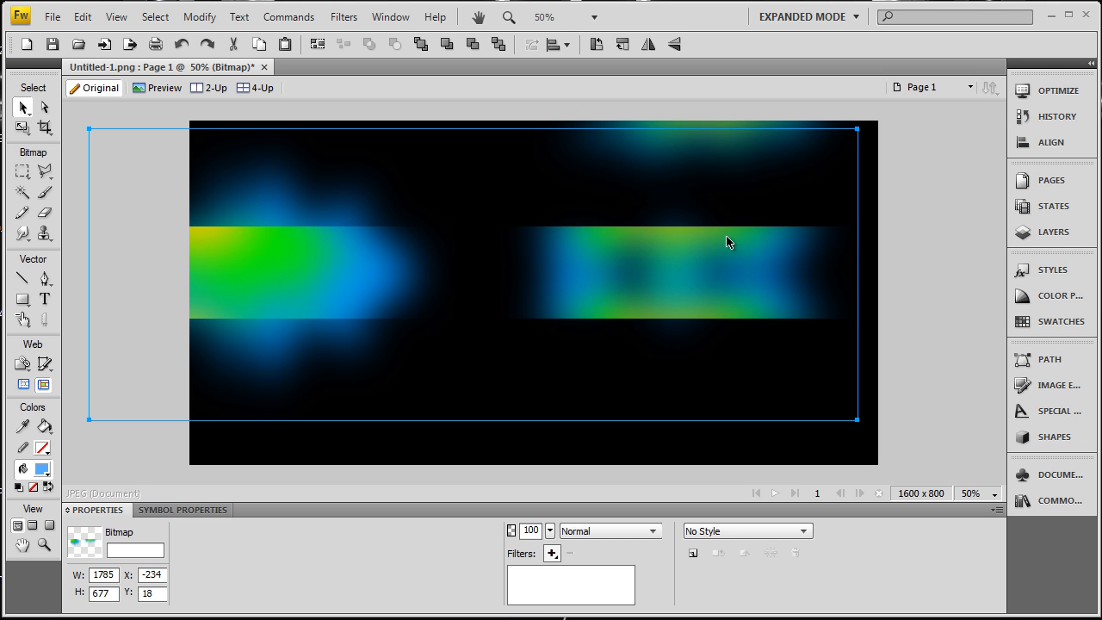
drag(728, 241, 732, 338)
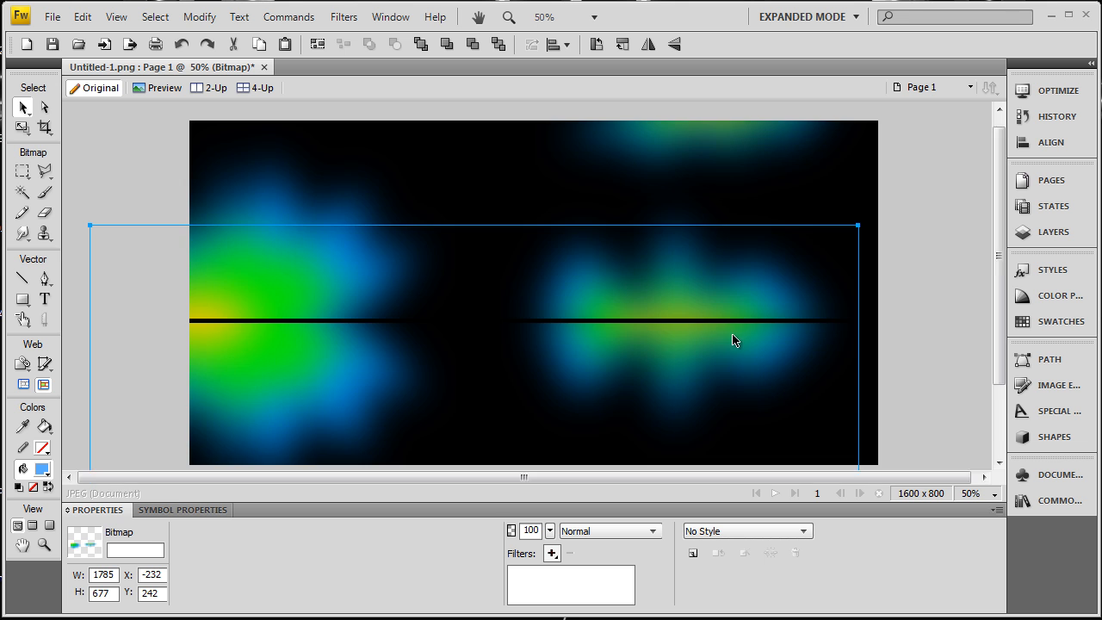
At 100% zoom, nudge the reflection up until the black gap line disappears, then zoom out.
key(ctrl+equal)
scroll(737, 340, up, 3)
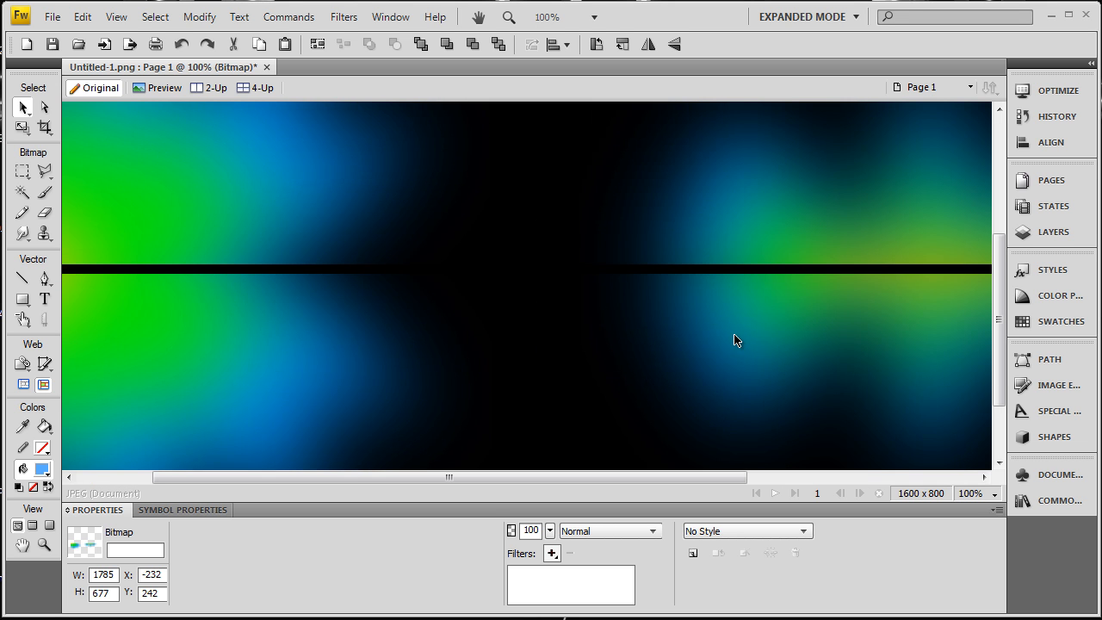
key(Up)
key(Up)
key(Up)
key(Up)
key(Up)
key(Up)
key(Up)
key(Up)
key(Up)
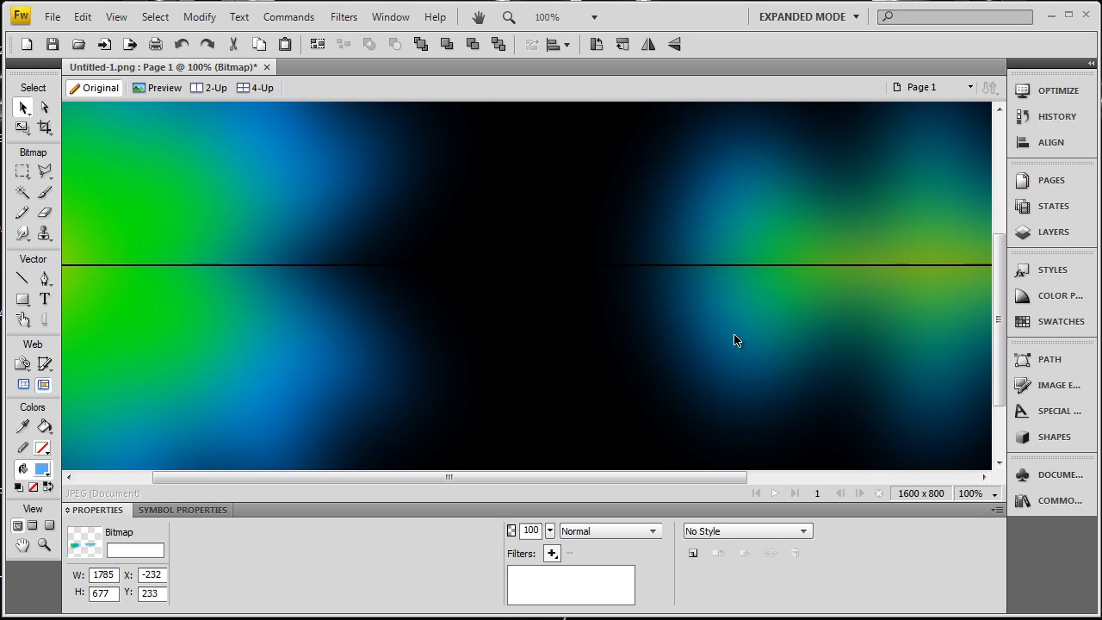
key(Up)
key(Up)
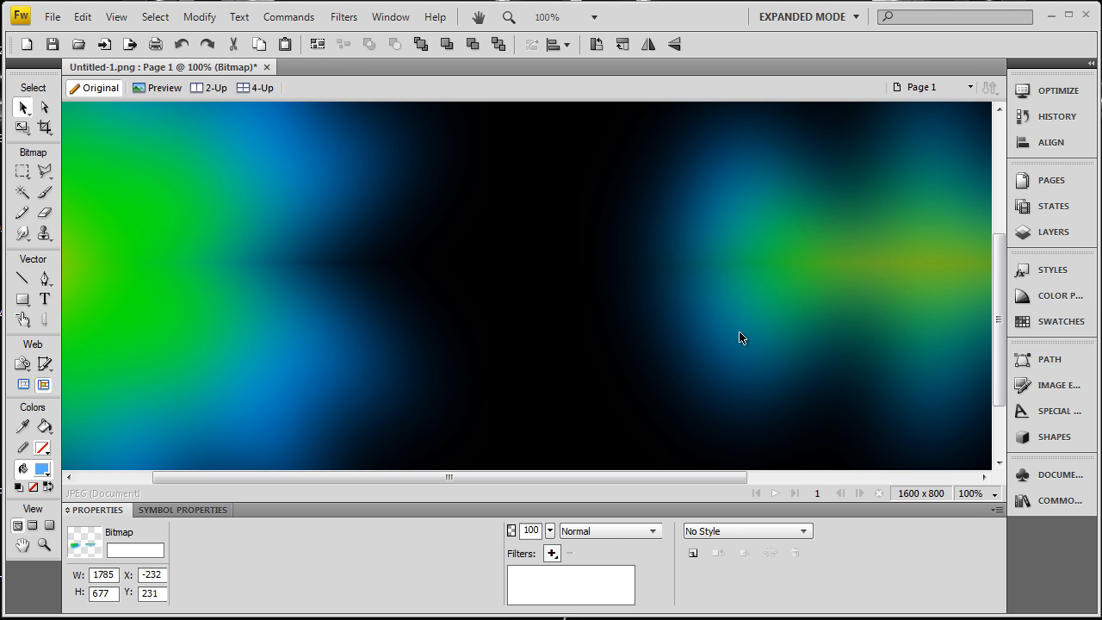
key(ctrl+minus)
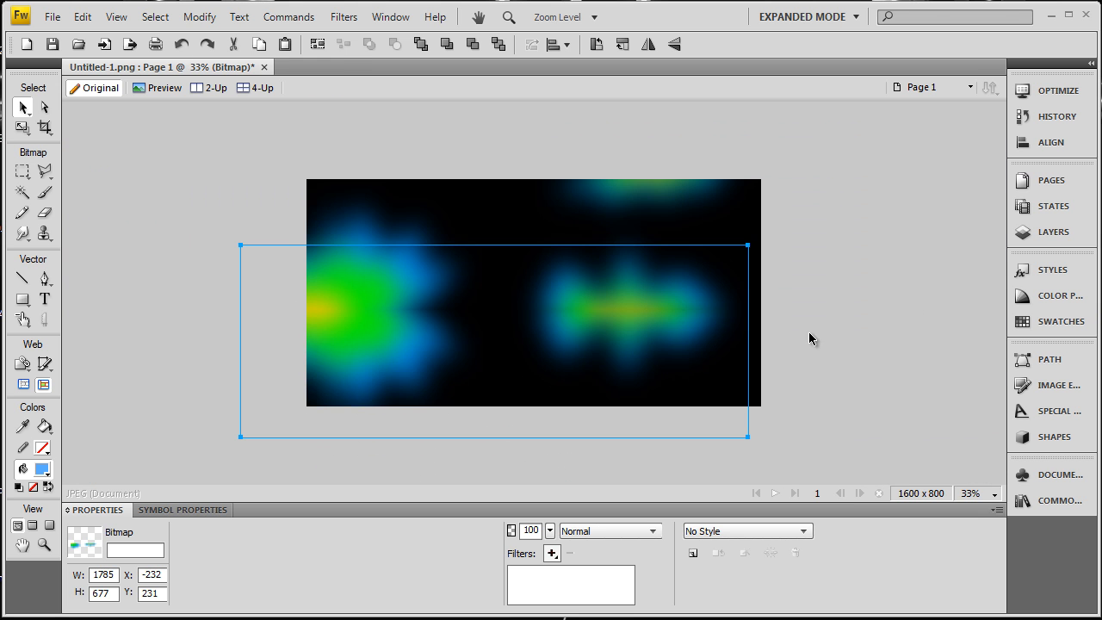
Lower the reflection's opacity to about 41% in the Properties panel, then deselect it.
key(ctrl+equal)
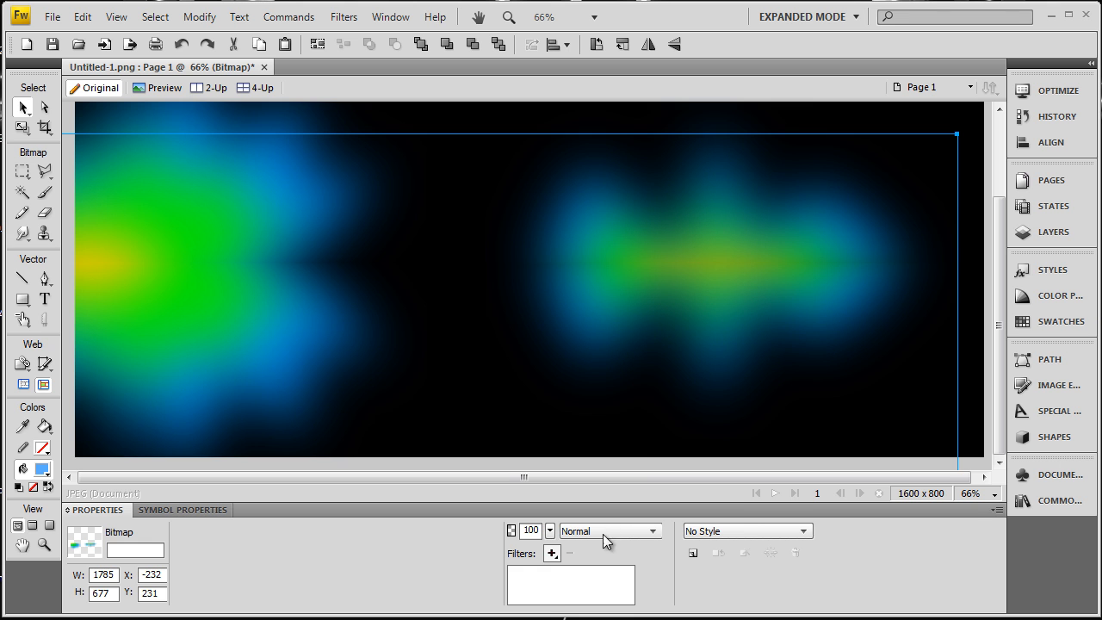
drag(551, 531, 555, 560)
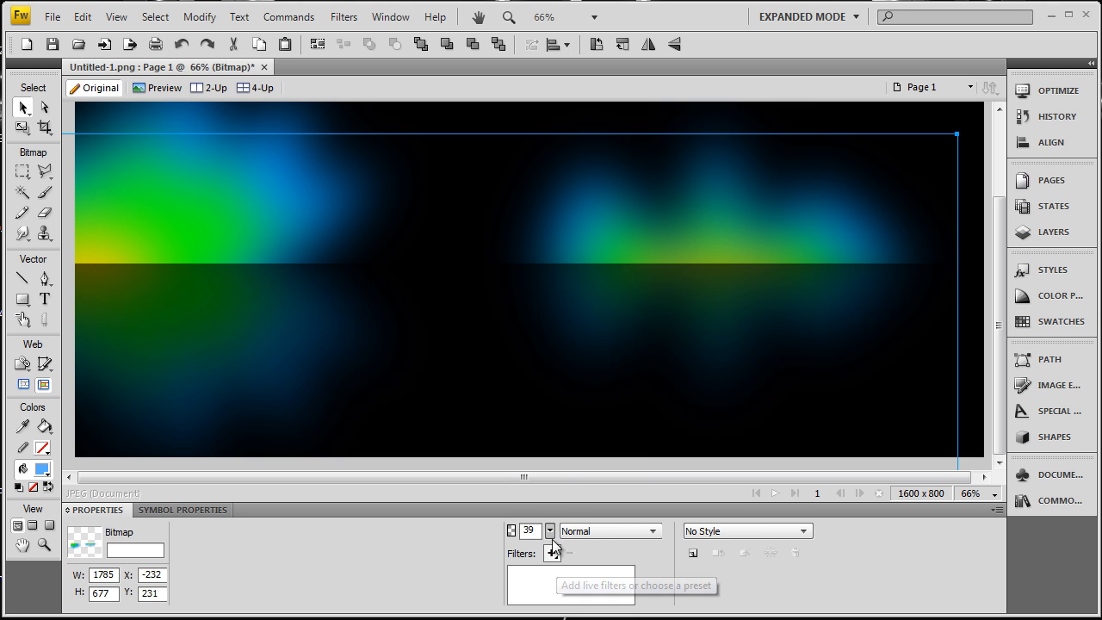
drag(551, 531, 553, 534)
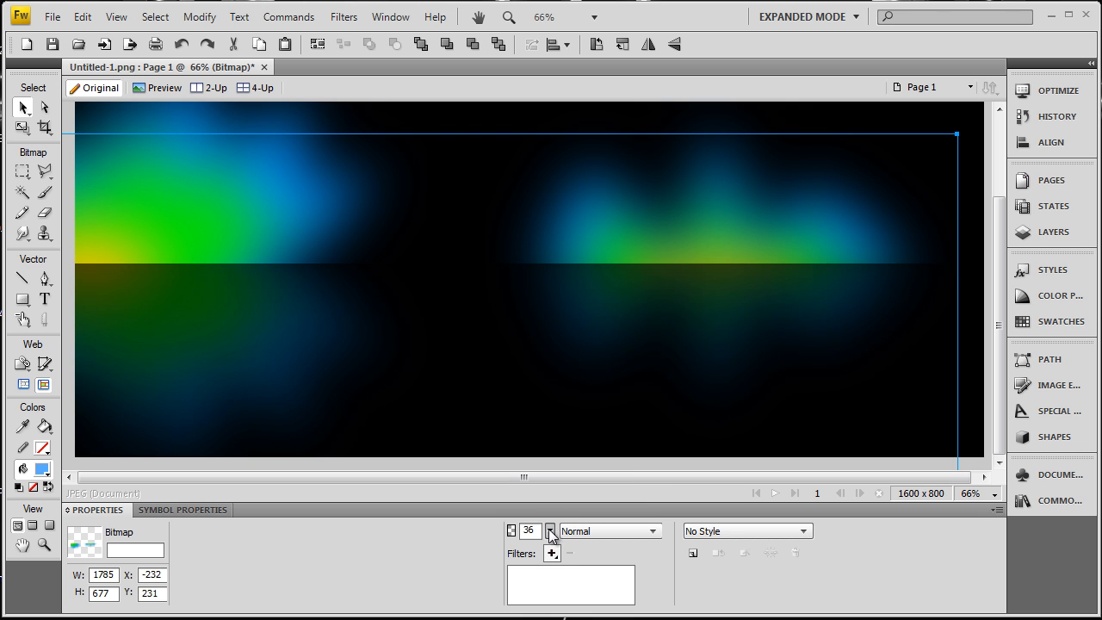
drag(552, 531, 552, 521)
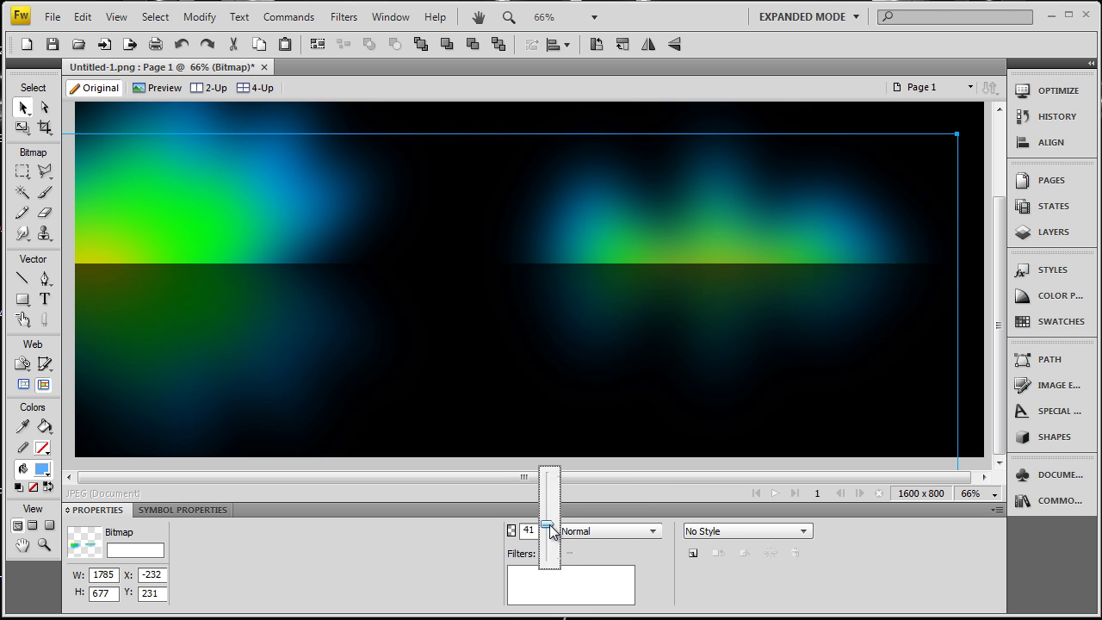
click(534, 336)
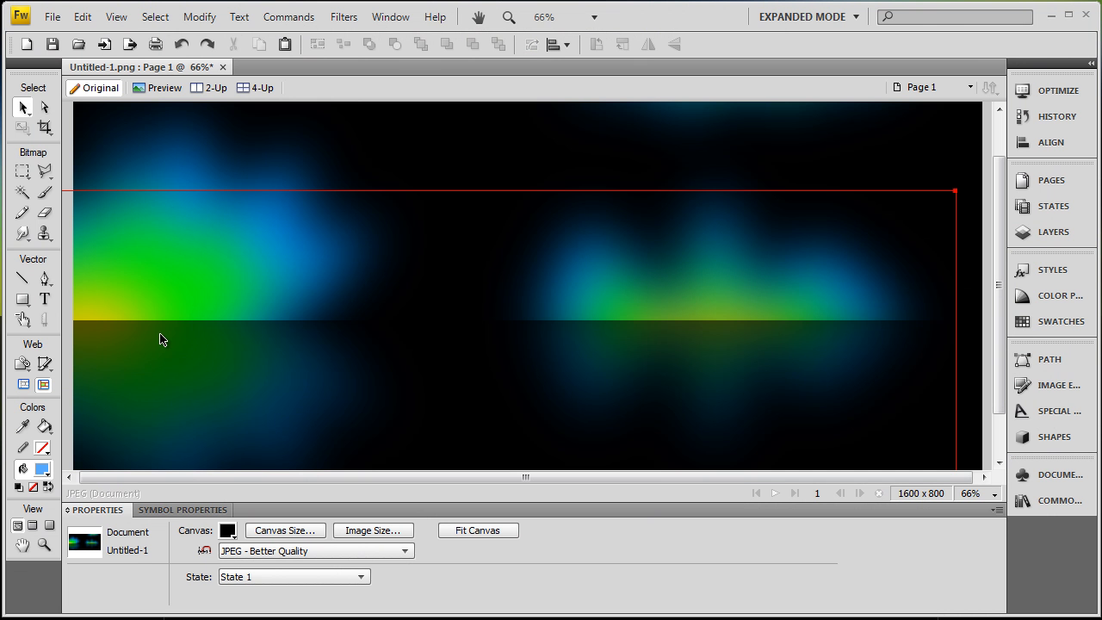
View the image at actual size near the left edge and switch to the Pen tool.
click(162, 338)
key(ctrl+1)
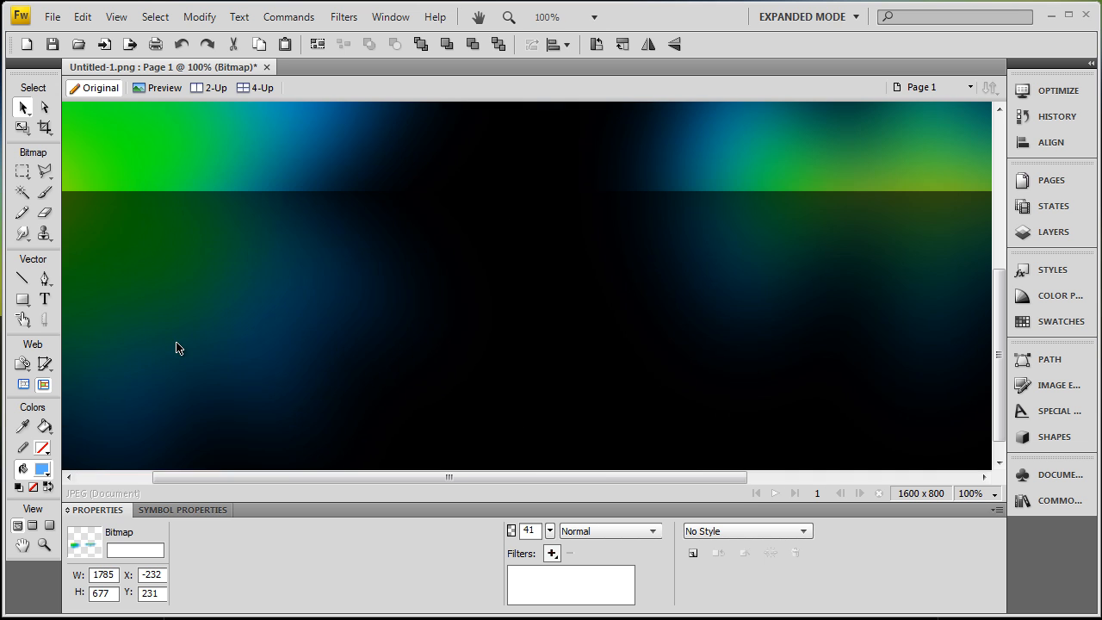
scroll(180, 347, up, 3)
drag(458, 475, 374, 477)
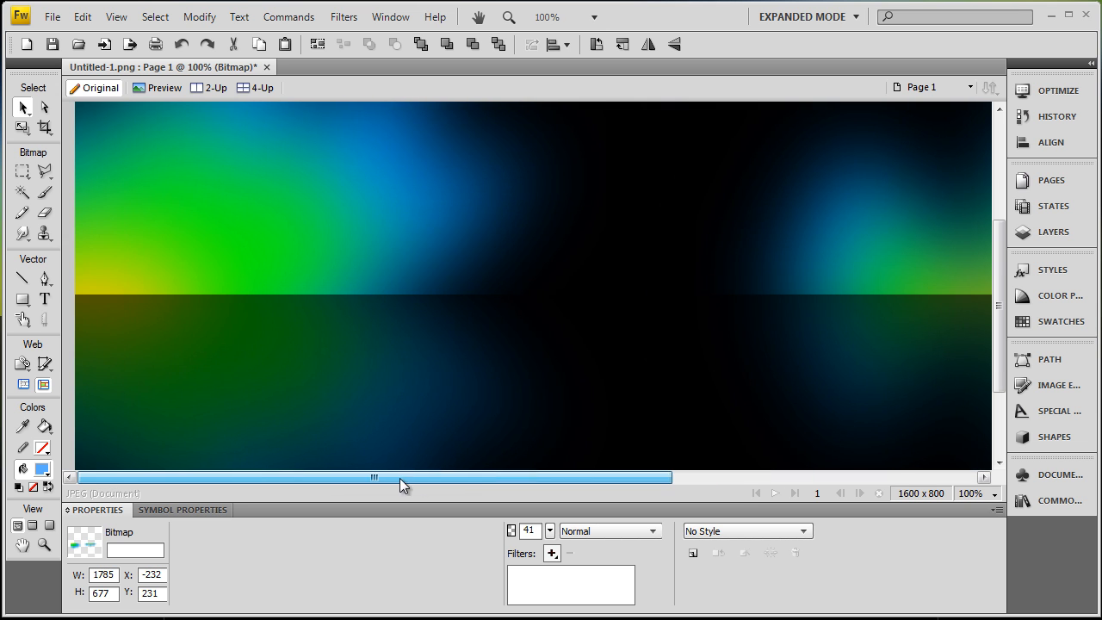
click(45, 278)
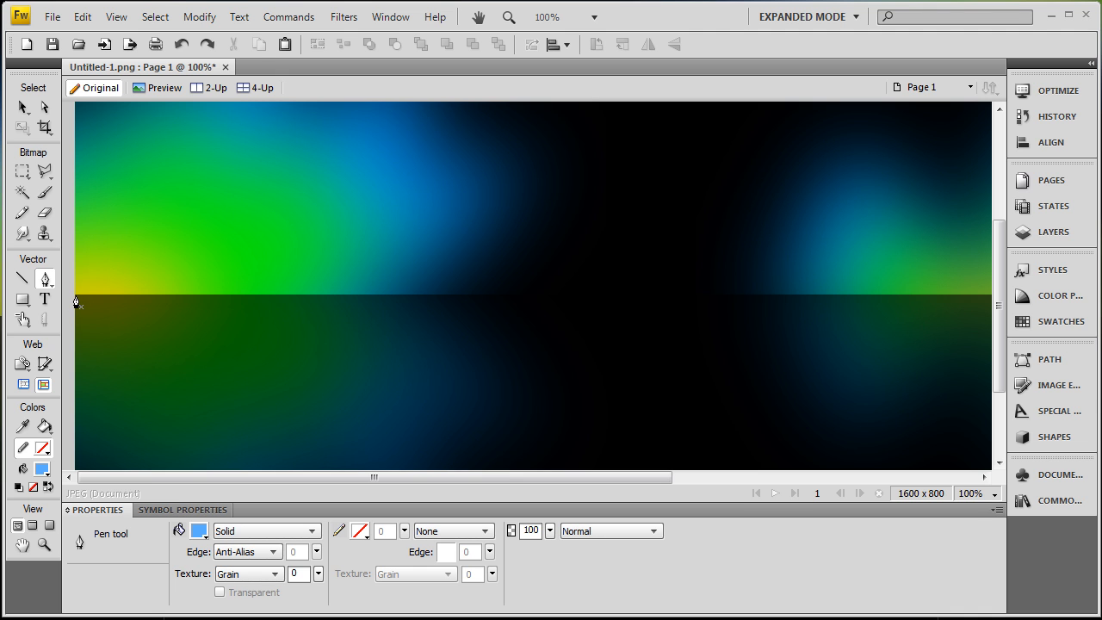
Draw a closed curved pen path hanging below the left end of the horizon.
click(75, 300)
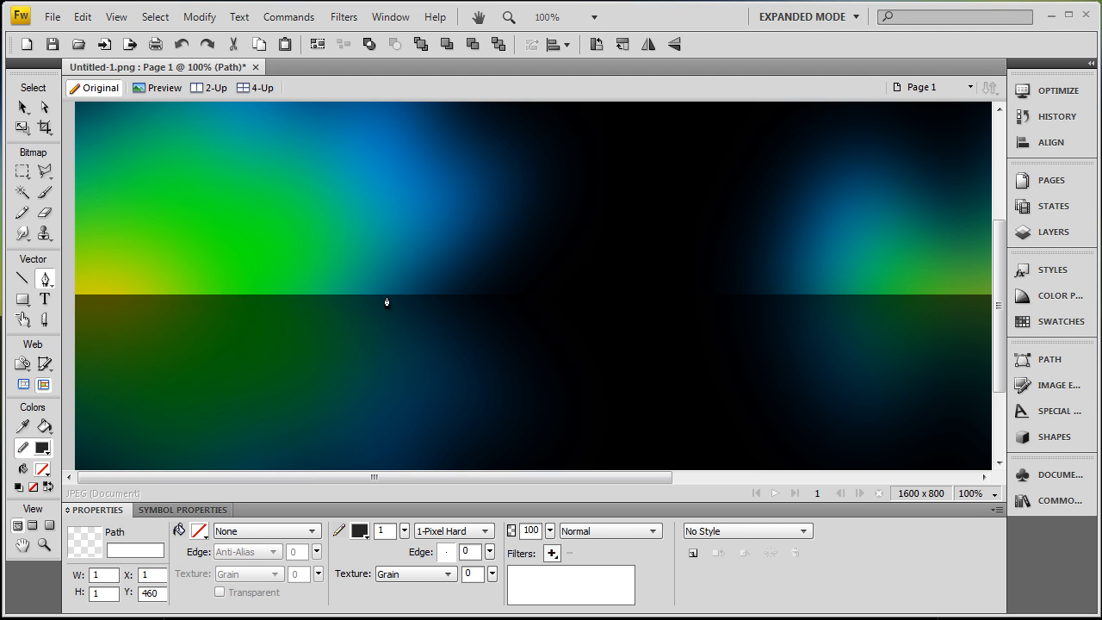
mouse_move(386, 299)
mouse_down()
mouse_move(392, 264)
mouse_move(535, 210)
mouse_up()
click(387, 298)
click(75, 297)
Fill the curved shape with black and start adding a live filter to it.
click(199, 531)
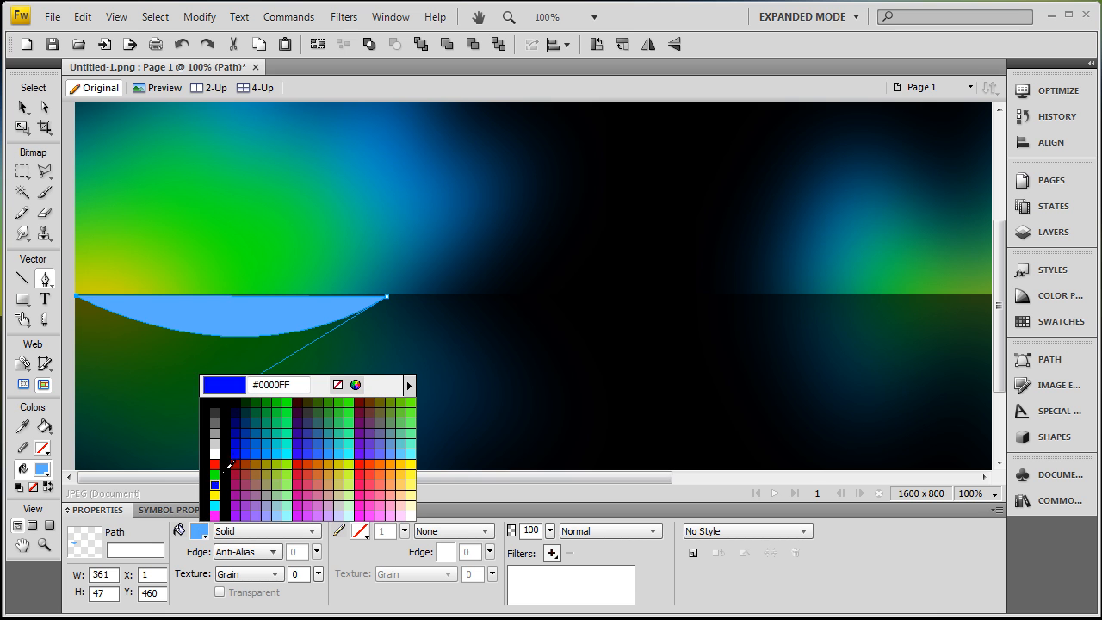
click(225, 385)
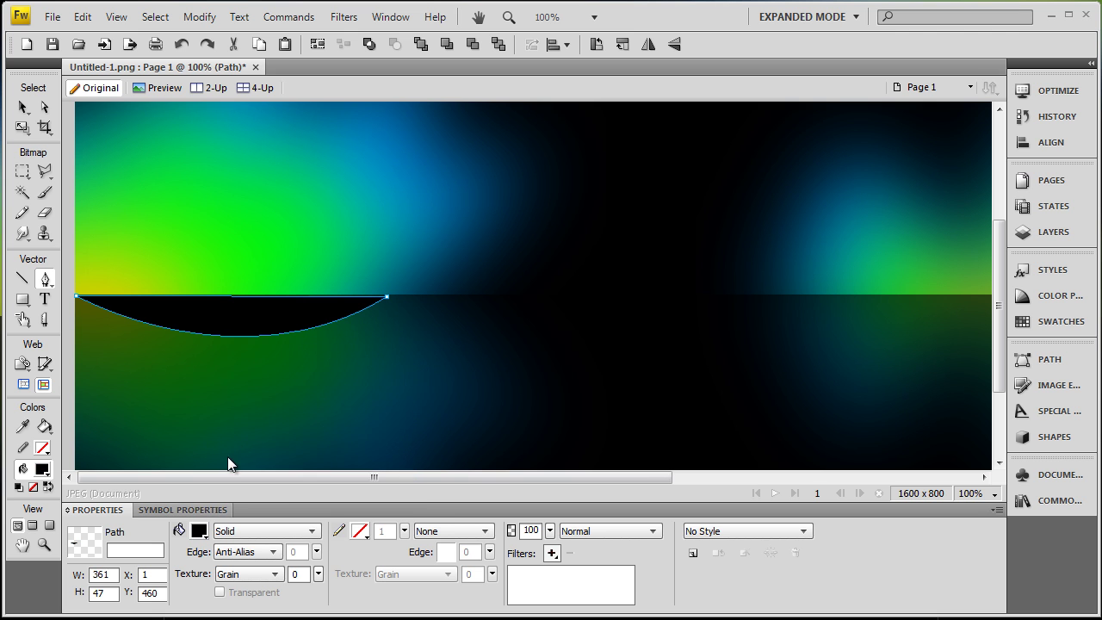
click(552, 552)
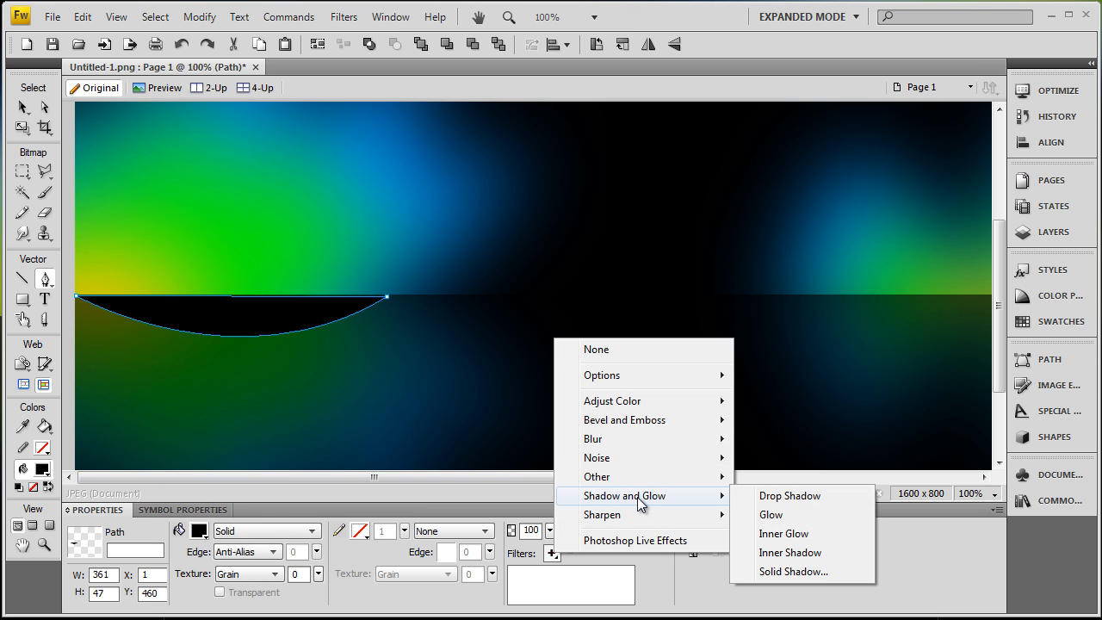
mouse_move(612, 439)
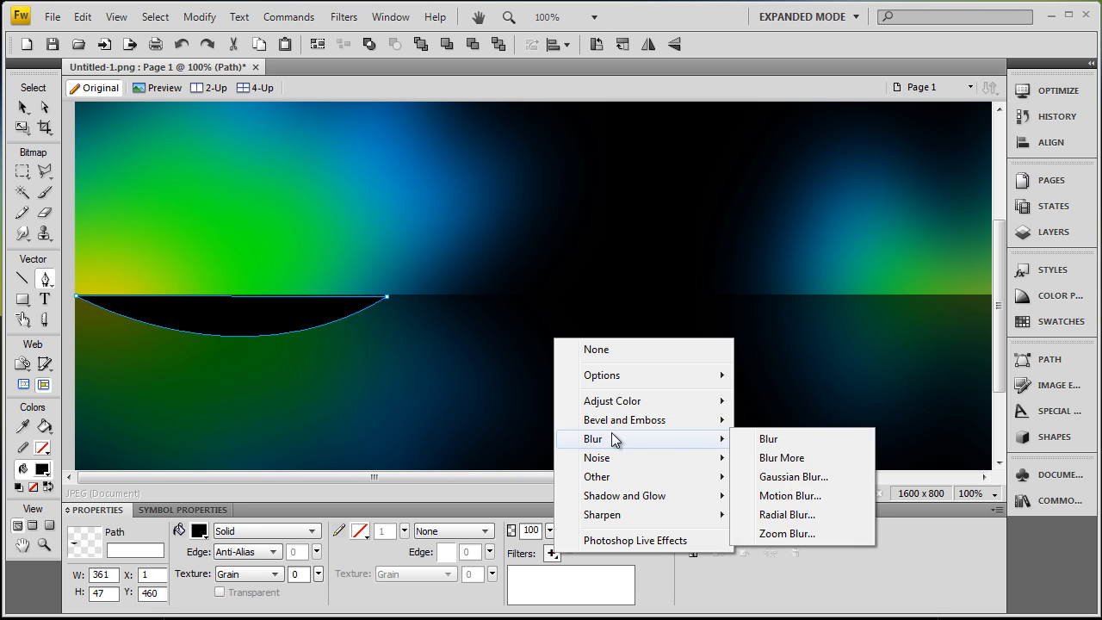
Apply a Gaussian blur with radius around 30 to the black curved shape.
click(793, 477)
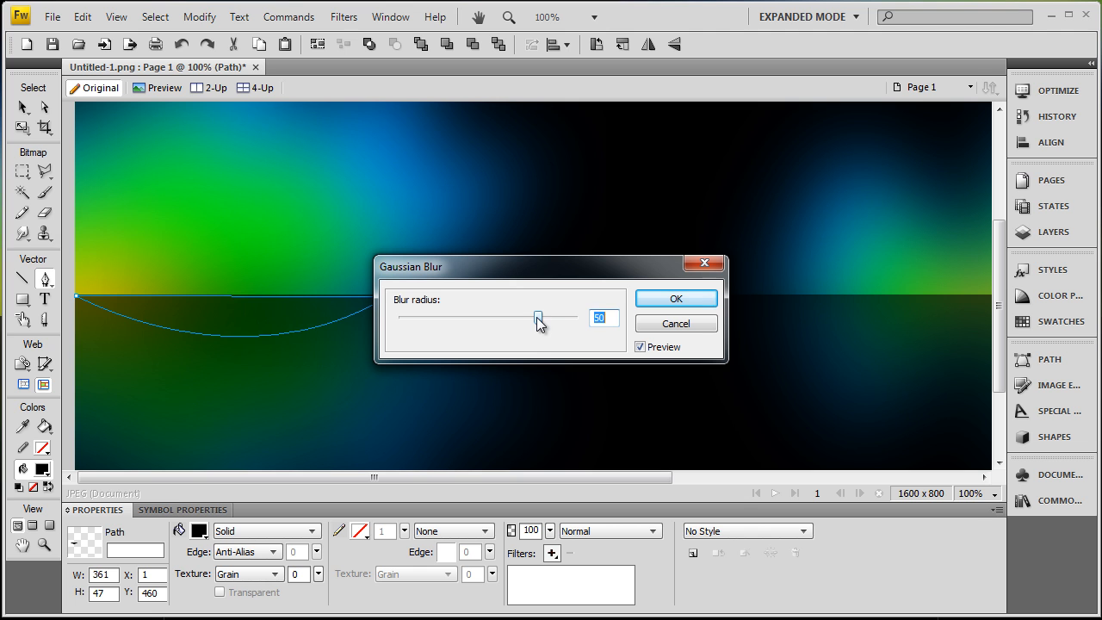
drag(537, 320, 518, 322)
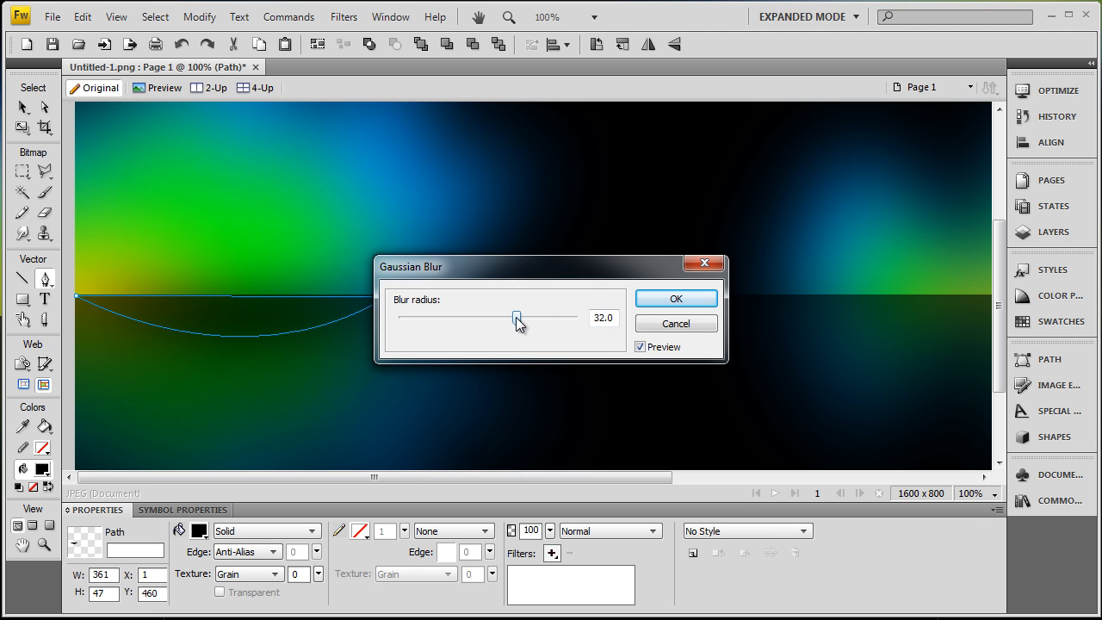
mouse_move(518, 322)
mouse_down()
mouse_move(507, 322)
mouse_move(523, 322)
mouse_up()
click(676, 299)
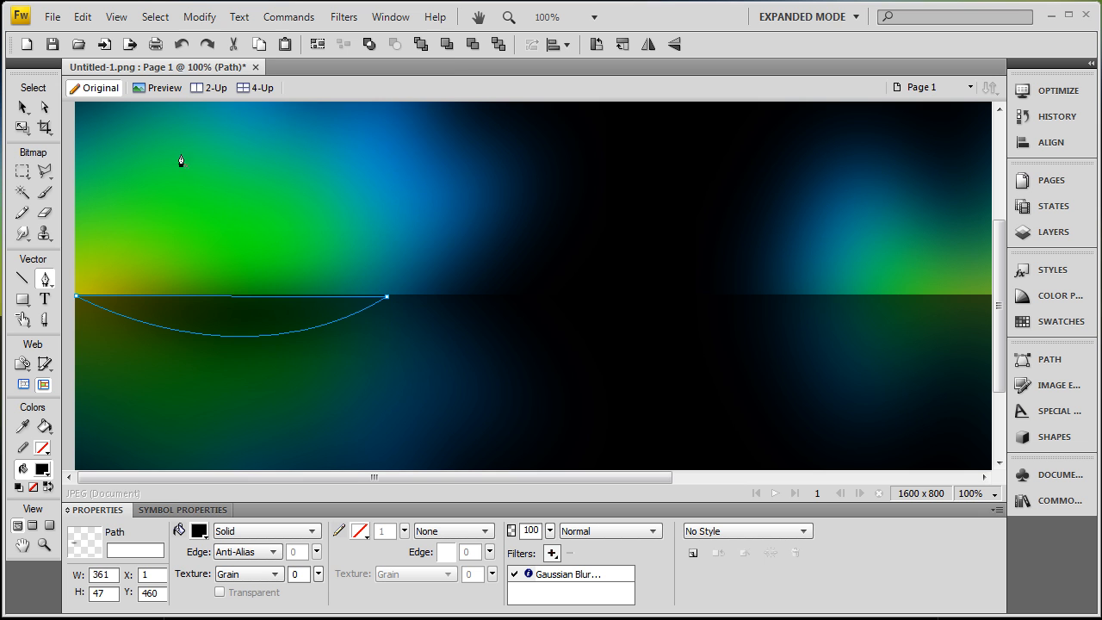
Flatten the blurred shape into a bitmap and reselect it as a soft dark patch.
click(199, 17)
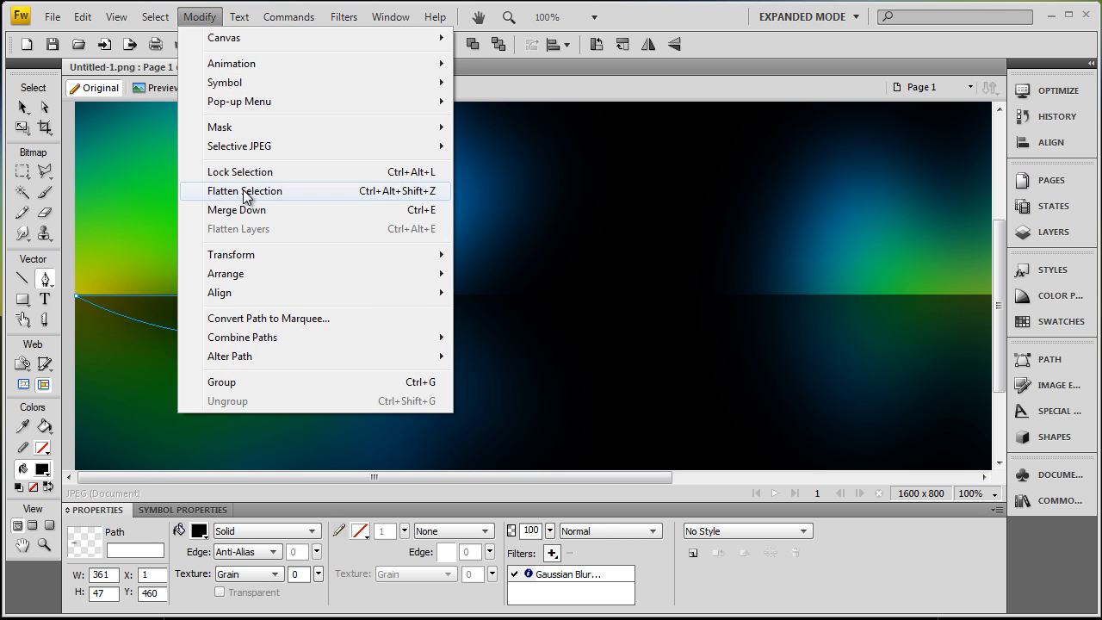
click(245, 191)
key(ctrl+d)
click(206, 308)
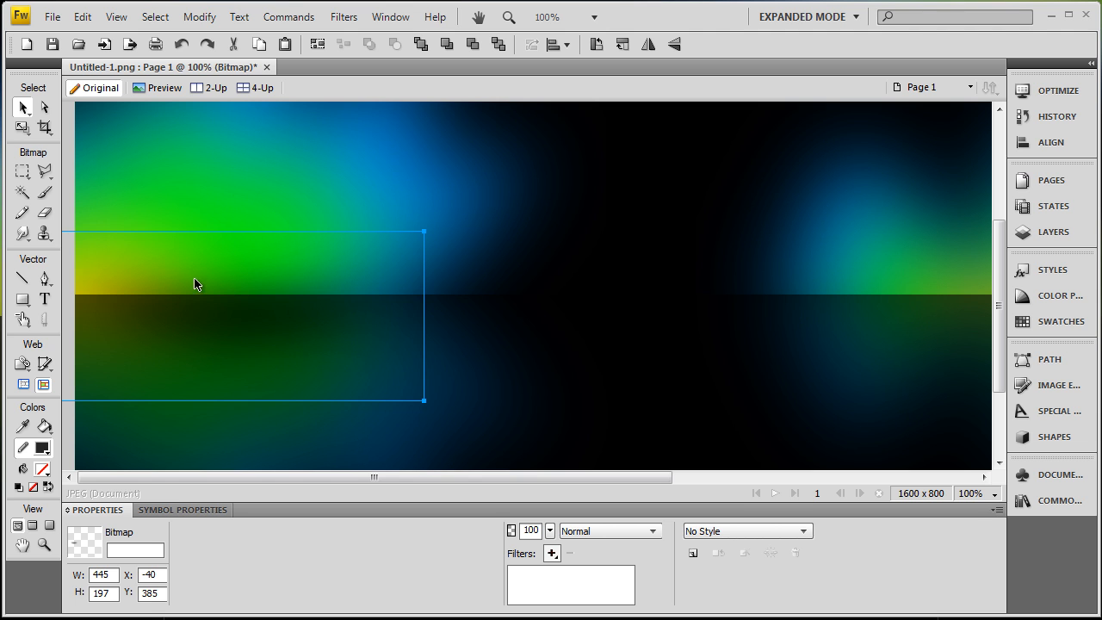
Marquee-select a strip of glow above the horizon, then return to the Pointer tool.
click(24, 172)
mouse_move(72, 231)
mouse_down()
mouse_move(342, 296)
mouse_move(409, 297)
mouse_up()
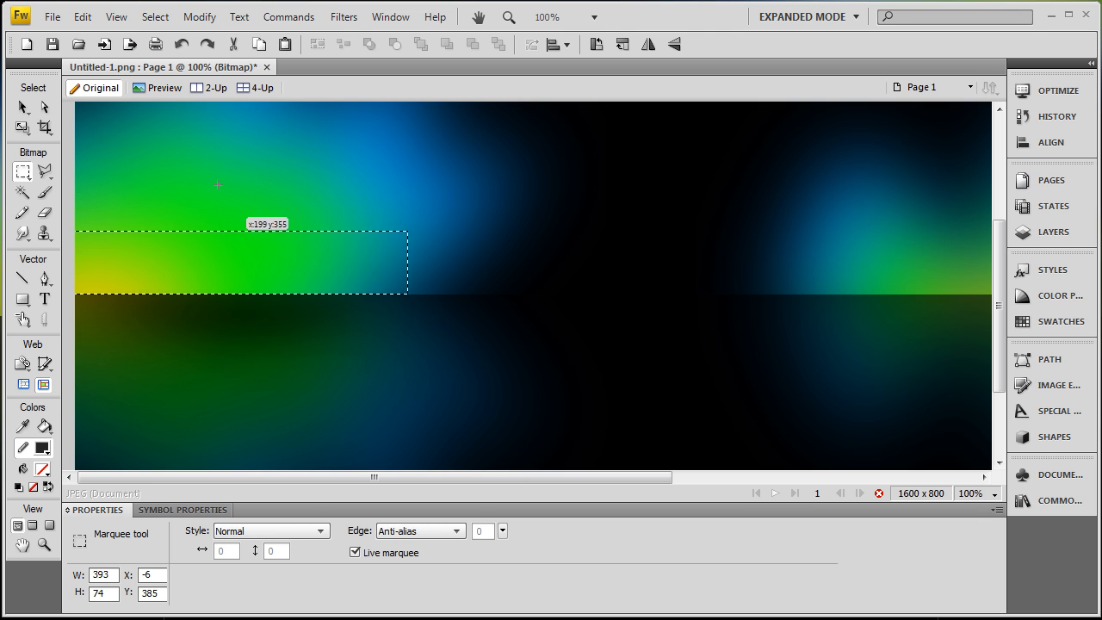
click(23, 107)
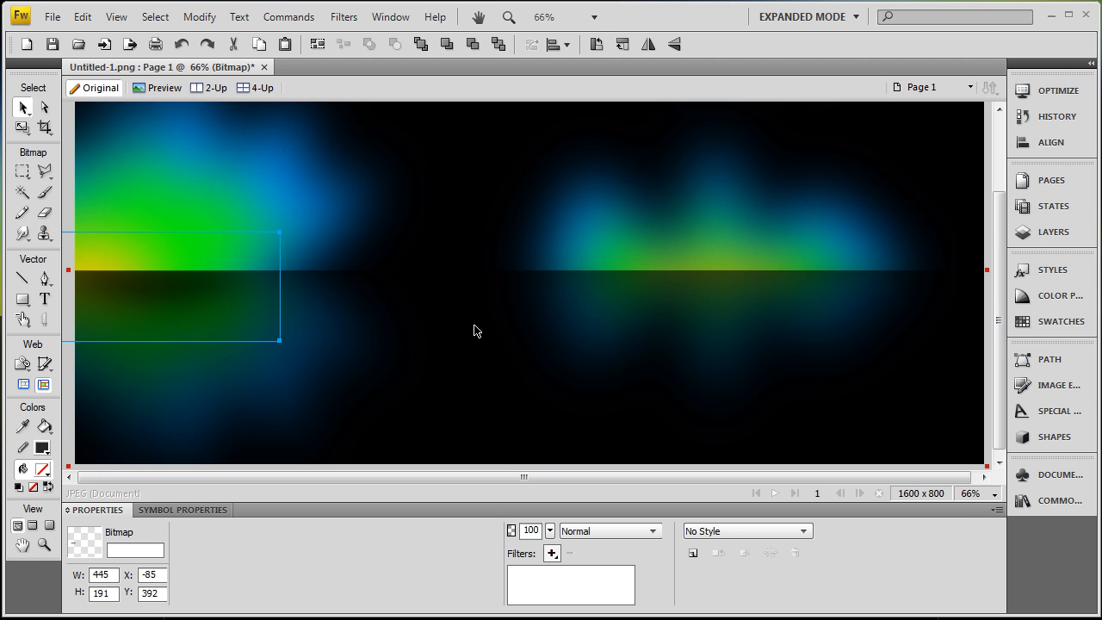
Adjust the zoom between actual size and a wider view of the image.
key(ctrl+1)
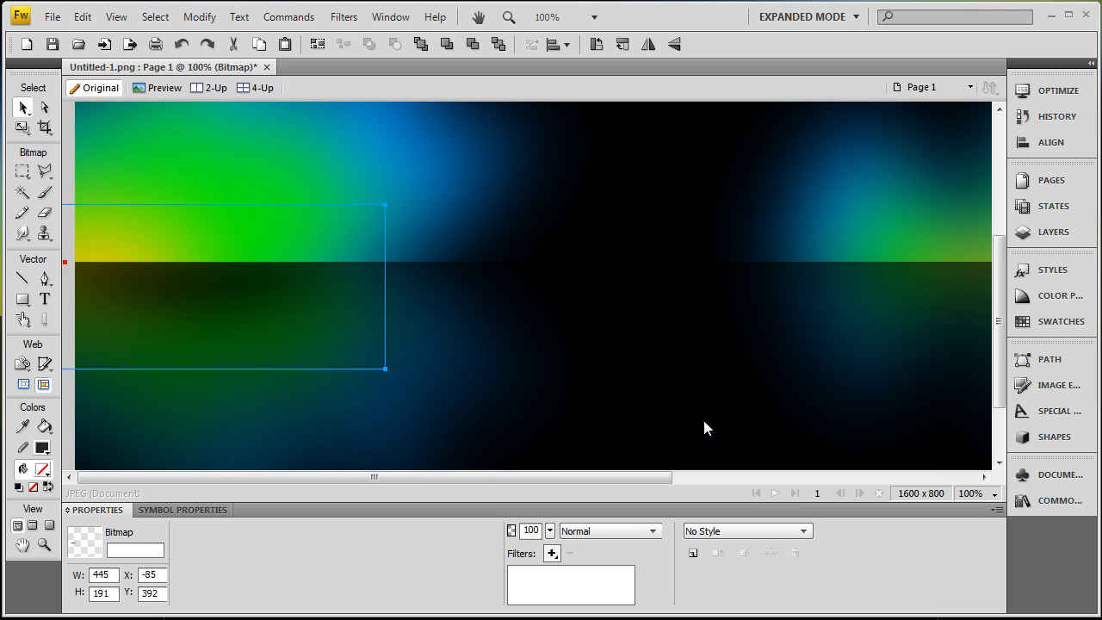
key(ctrl+plus)
key(ctrl+minus)
key(ctrl+minus)
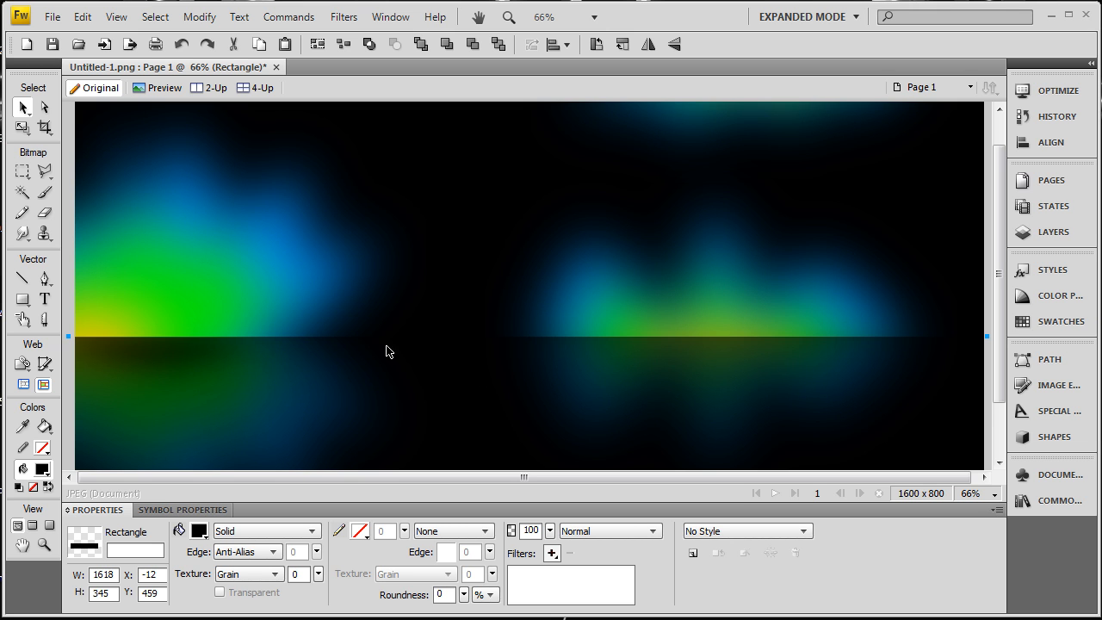
Run the Export Wizard for the web and exit the analysis to reach Image Preview.
click(53, 17)
click(103, 413)
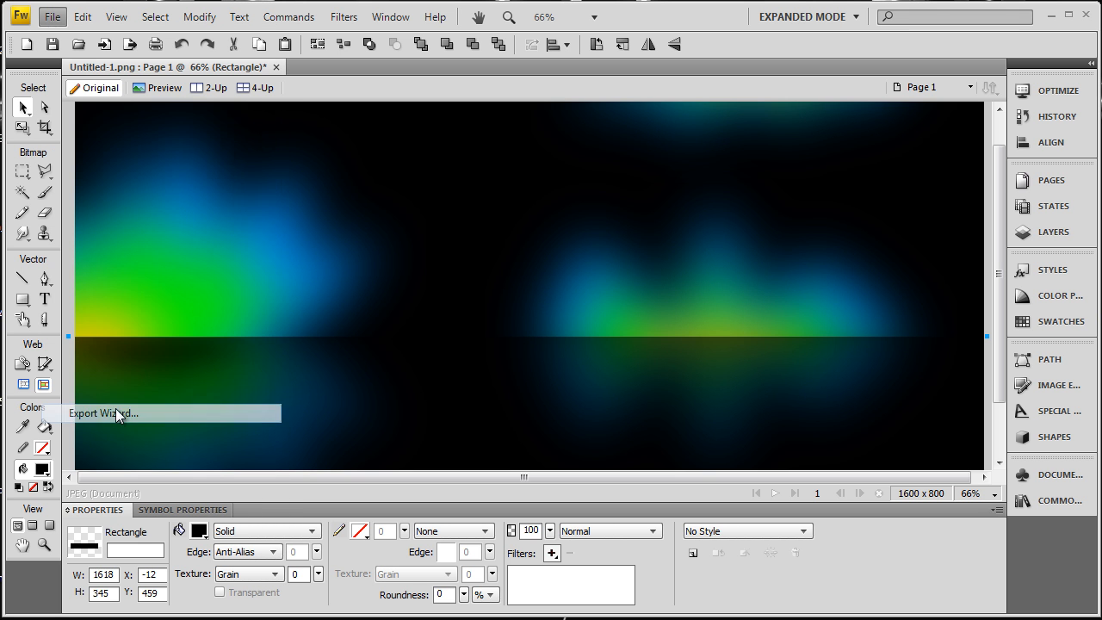
click(642, 403)
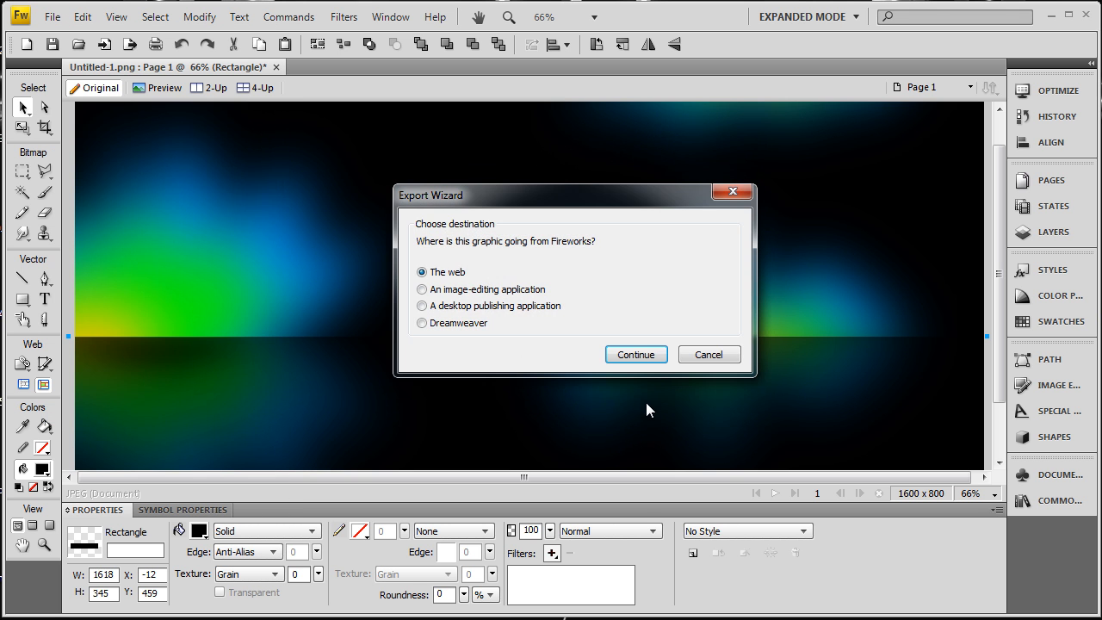
click(636, 363)
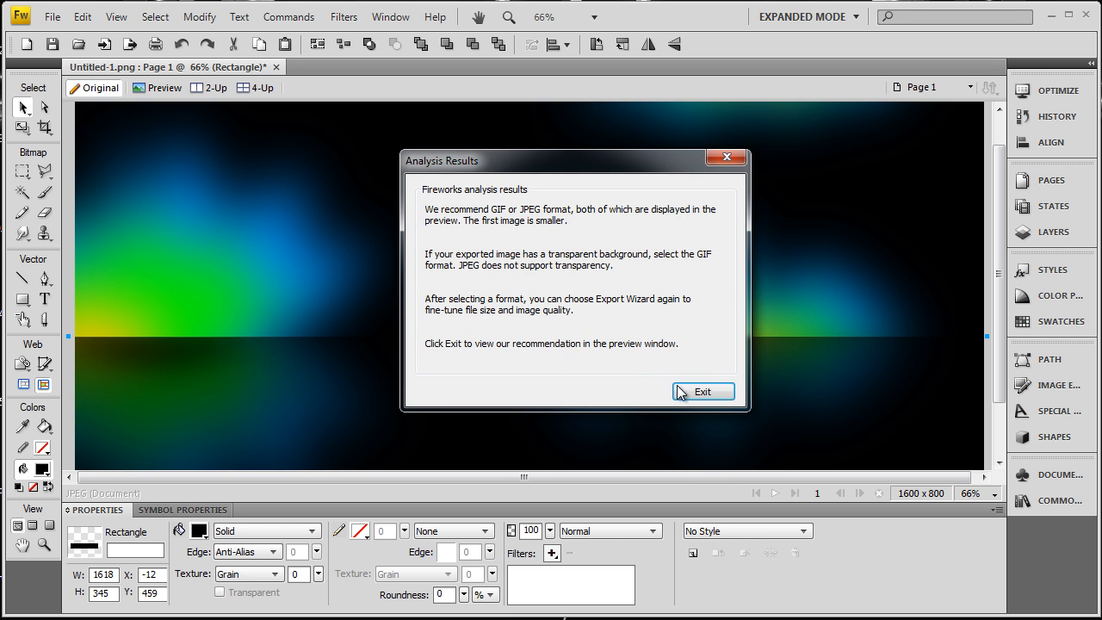
click(702, 393)
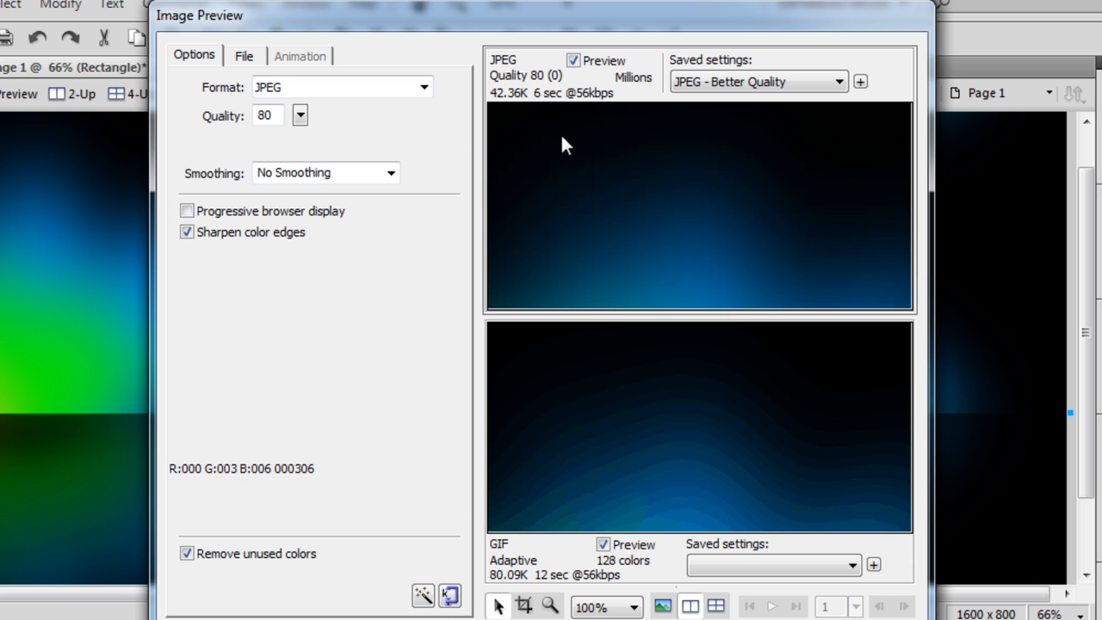
Raise the JPEG quality in Image Preview to 84 and then 88 while panning the preview.
drag(567, 144, 667, 221)
drag(625, 177, 631, 236)
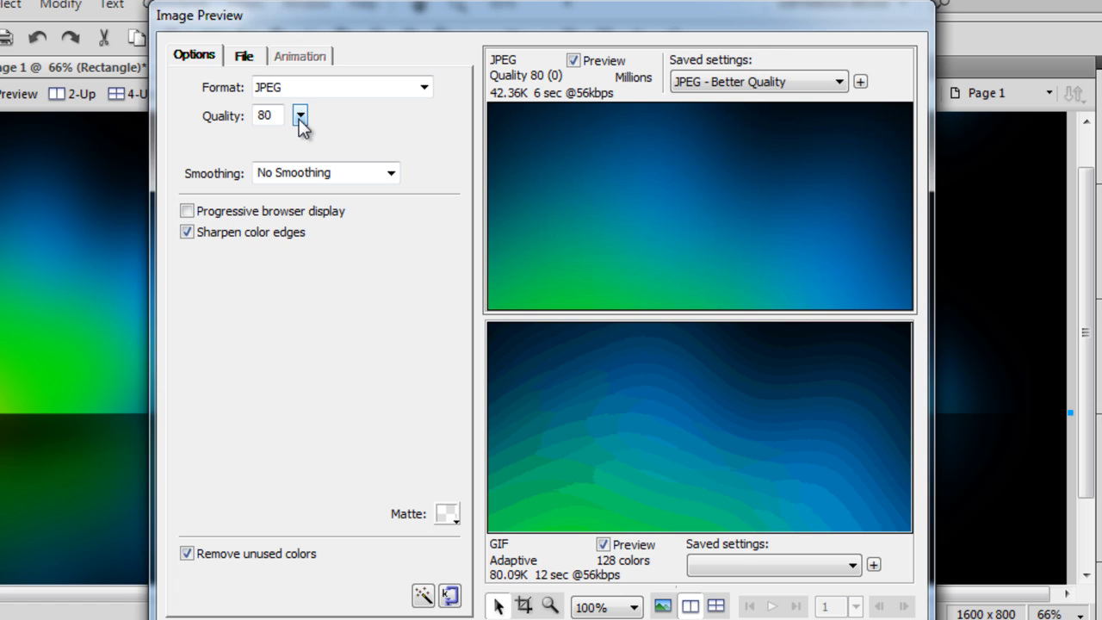
drag(300, 121, 304, 113)
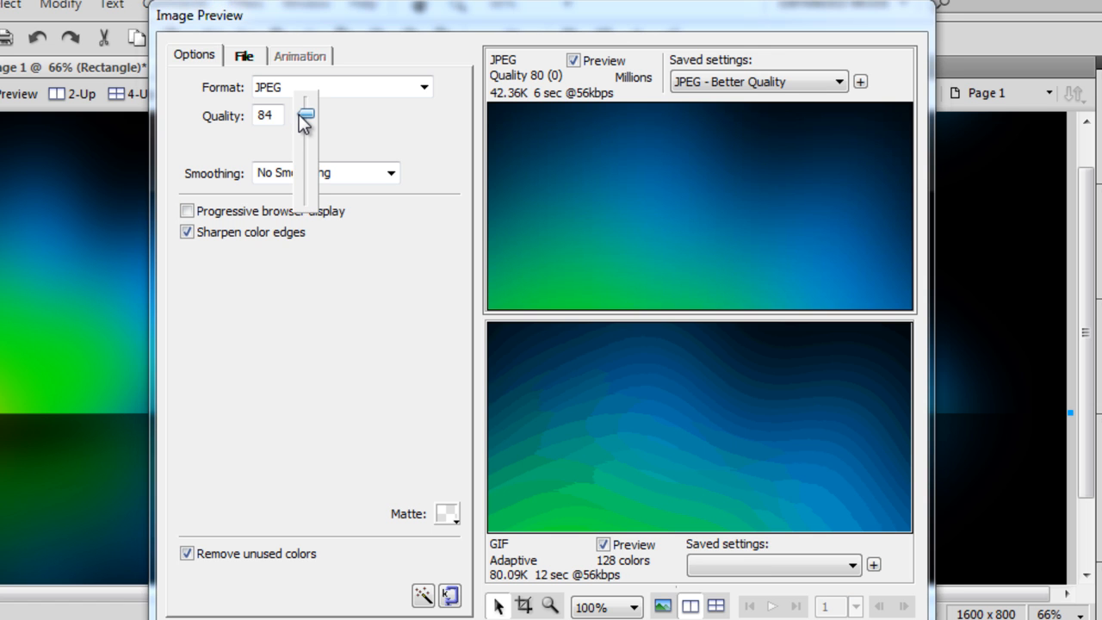
click(303, 121)
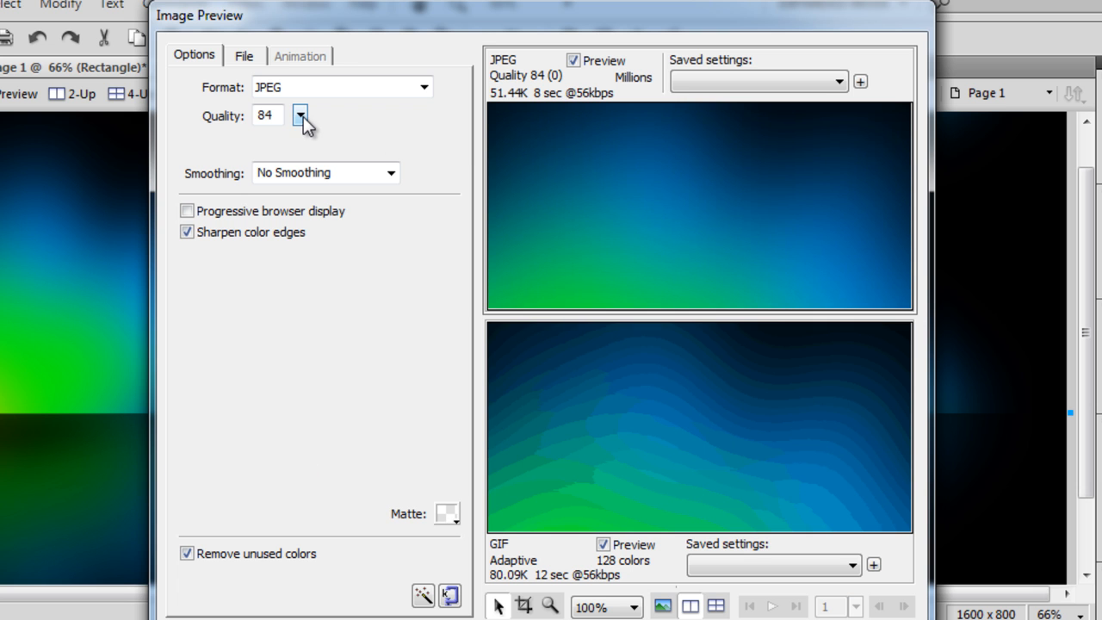
drag(301, 117, 307, 115)
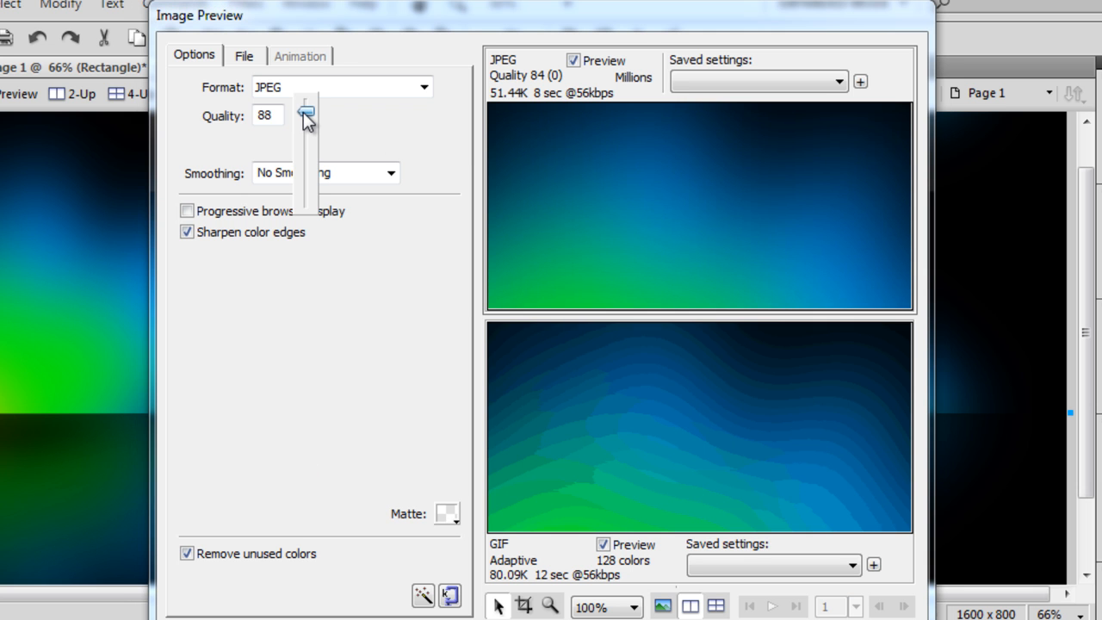
click(308, 115)
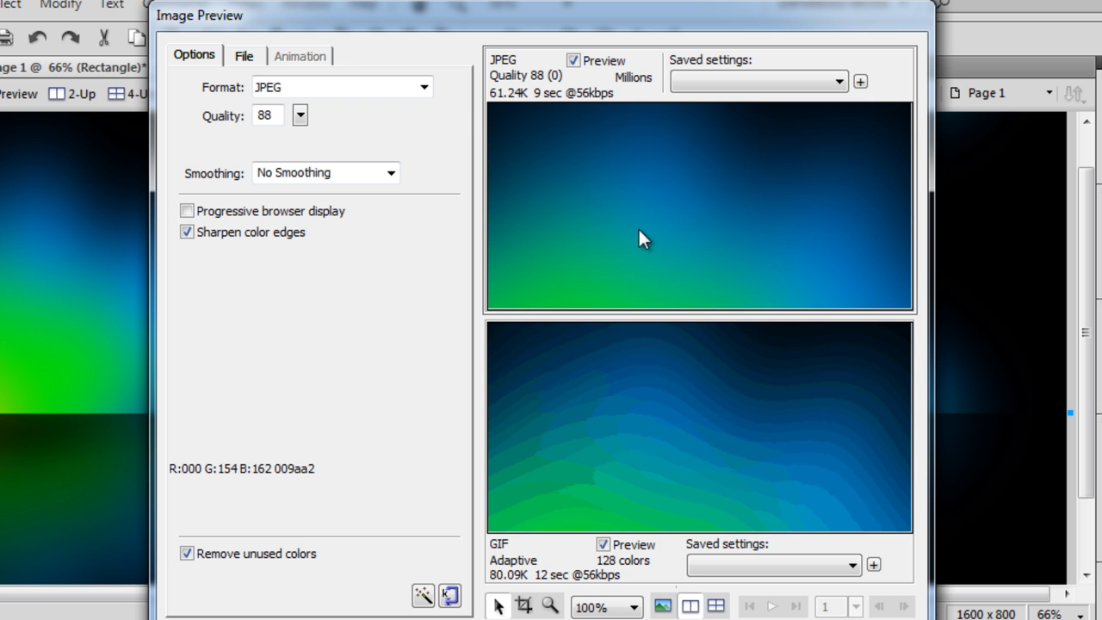
Pan the preview over the dark side of the image to check the quality 88 result.
drag(615, 172, 769, 219)
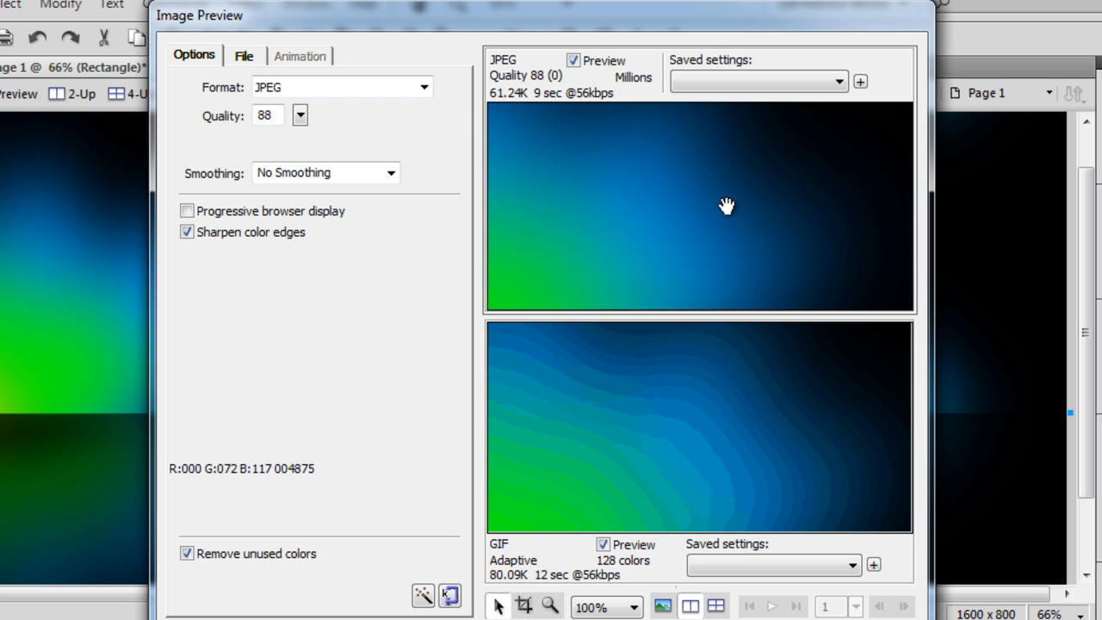
mouse_move(643, 221)
mouse_down()
mouse_move(734, 214)
mouse_move(705, 206)
mouse_move(670, 234)
mouse_move(607, 222)
mouse_move(656, 230)
mouse_up()
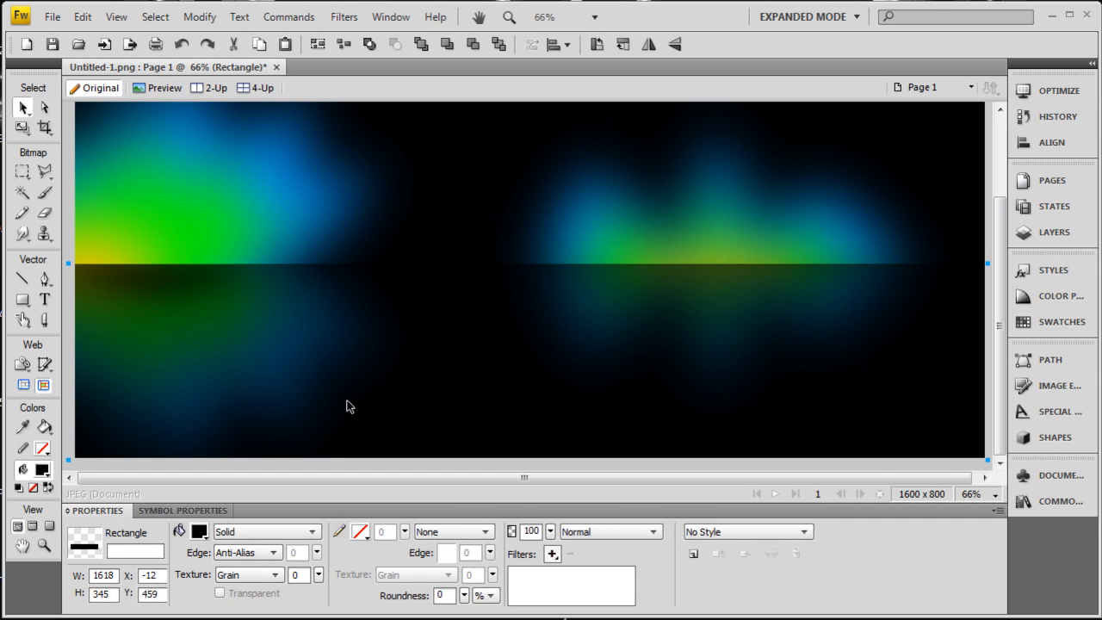
Draw a solid black rectangle across the bottom band of the canvas with the Rectangle tool.
click(175, 428)
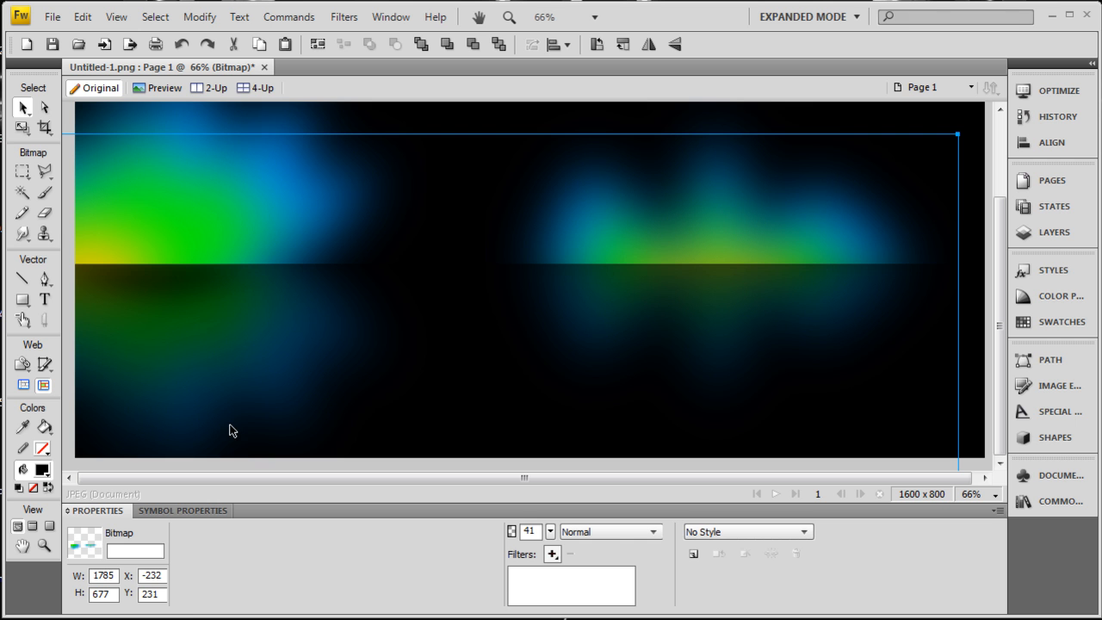
drag(23, 300, 23, 317)
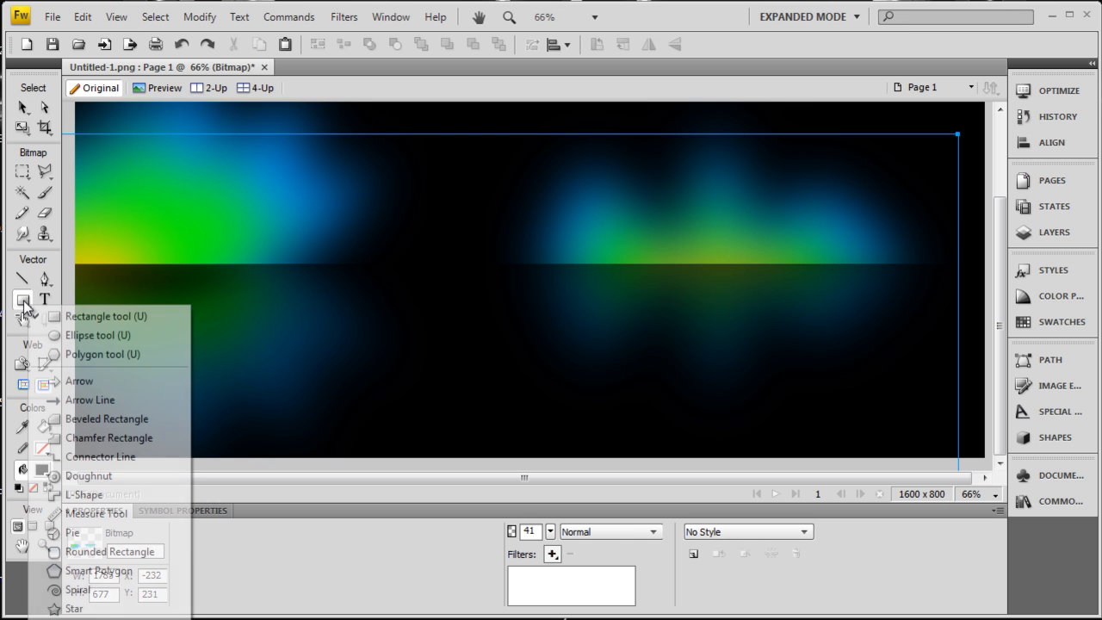
click(99, 316)
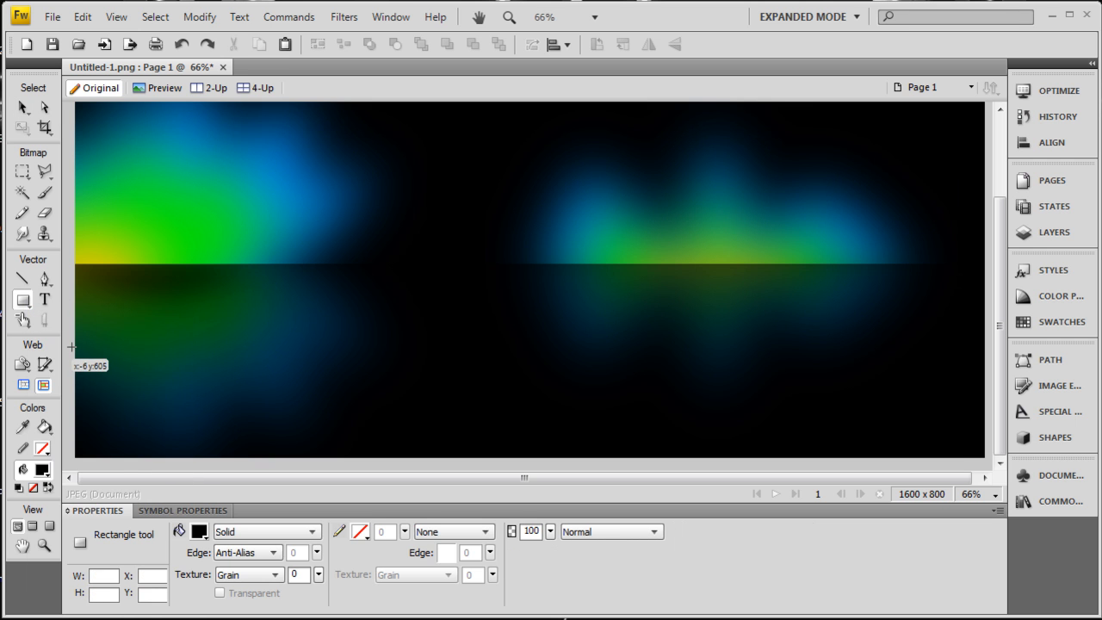
drag(70, 340, 988, 460)
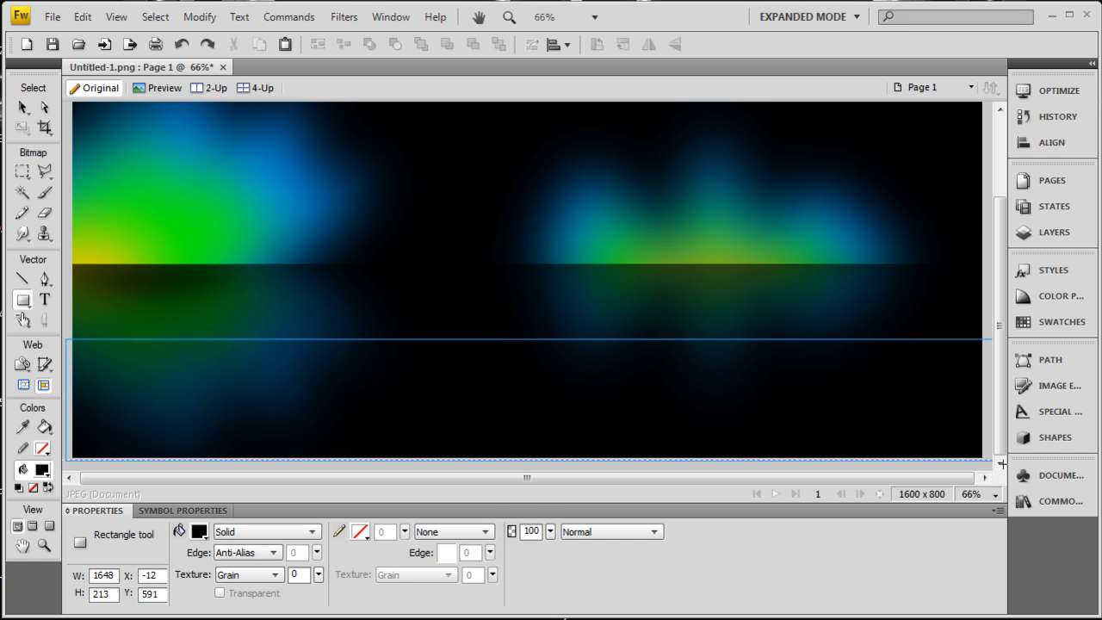
Give the bottom rectangle a linear gradient fill with black colour stops.
click(267, 532)
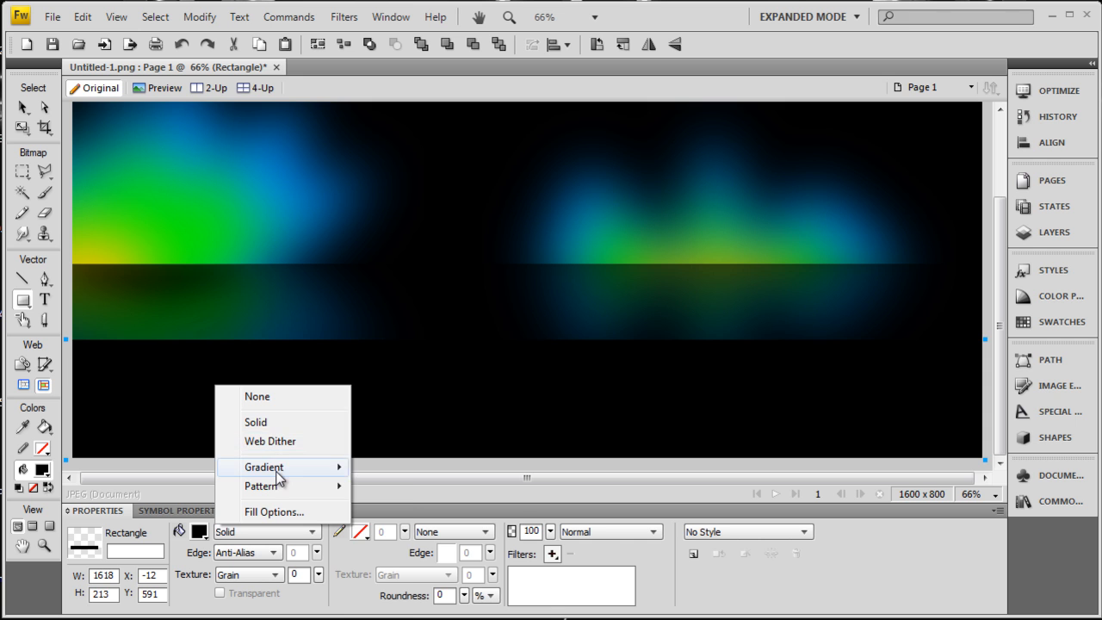
mouse_move(264, 466)
click(367, 466)
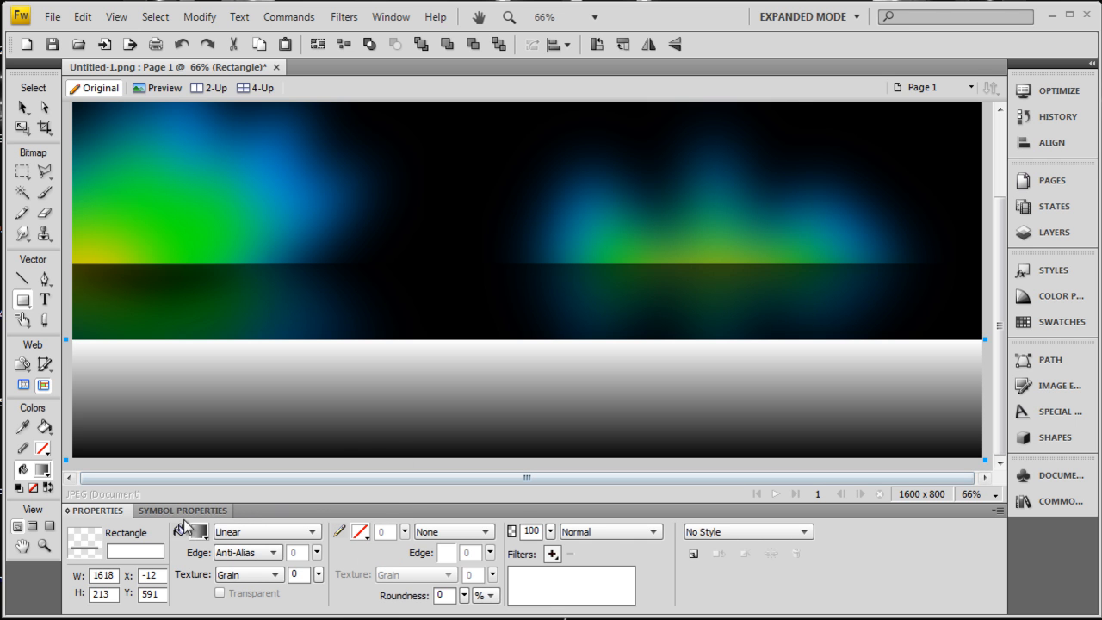
click(200, 532)
click(209, 427)
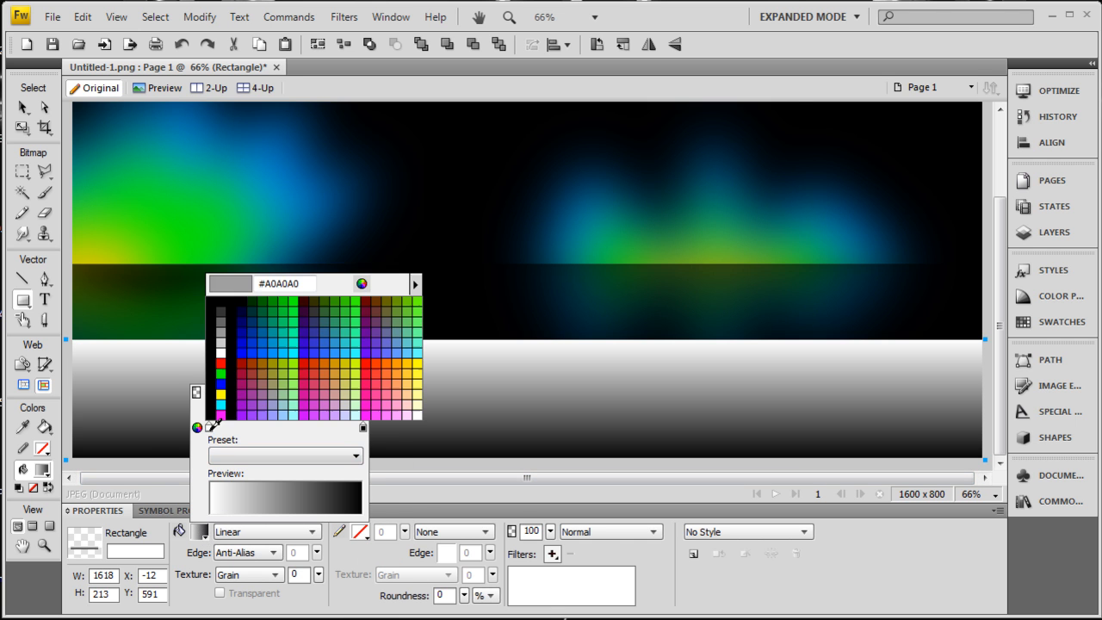
click(229, 376)
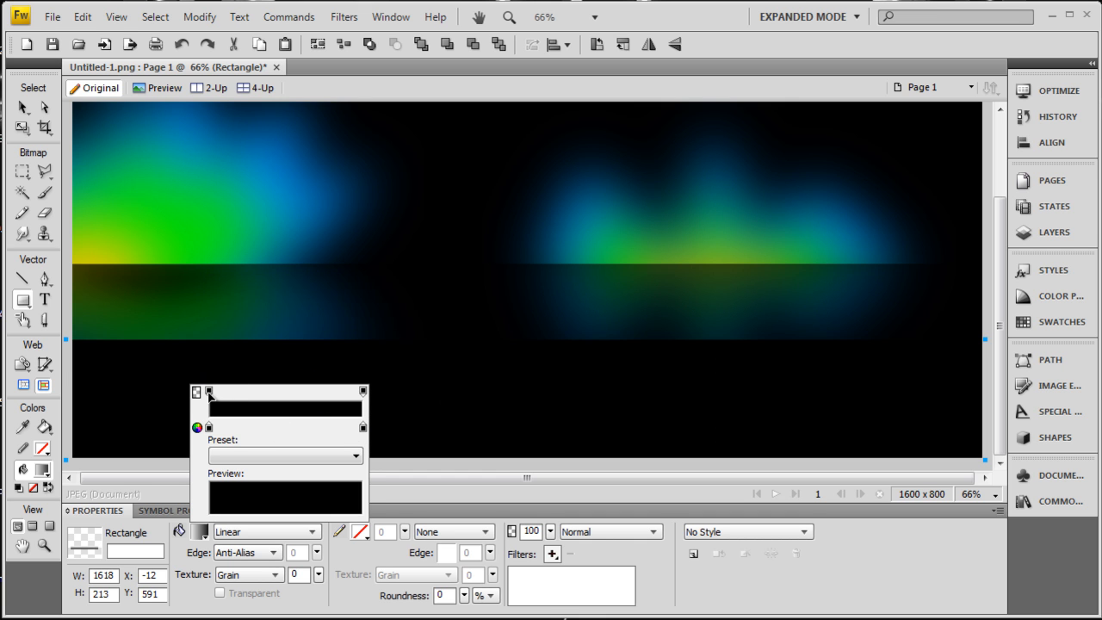
Make the gradient's left opacity stop 0 so the rectangle fades from transparent to black.
click(209, 393)
drag(325, 379, 267, 379)
click(182, 369)
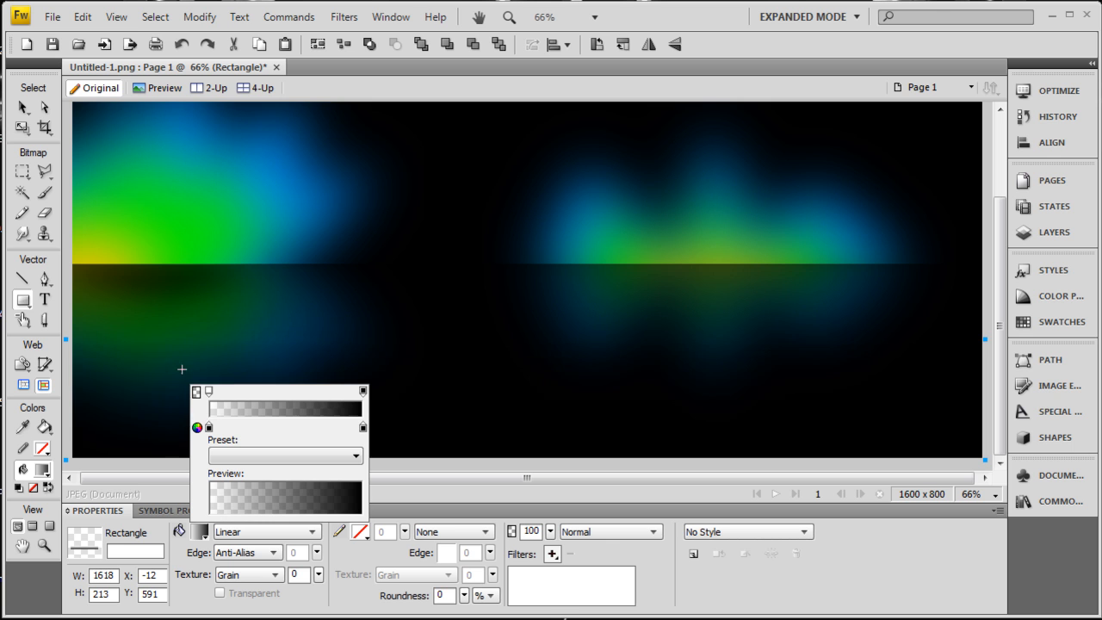
click(23, 107)
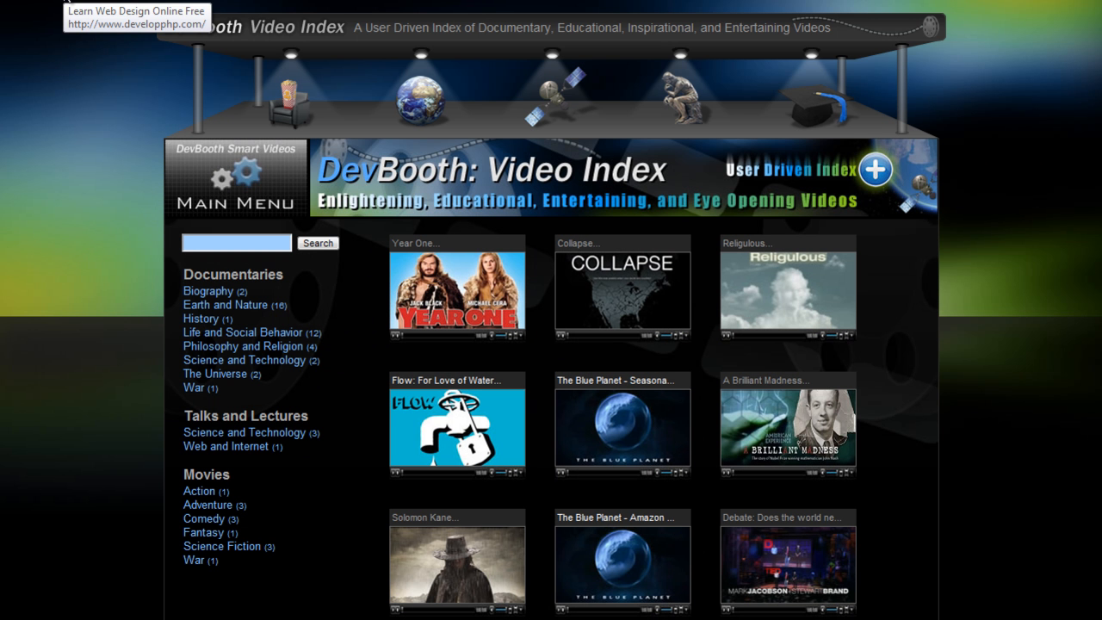
click(68, 1)
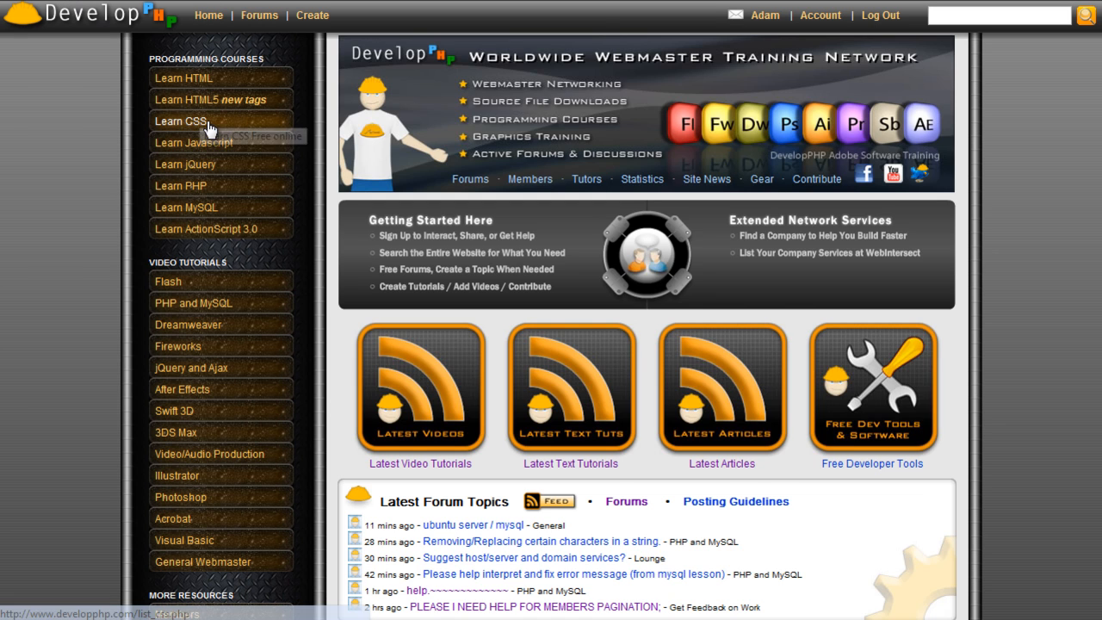
click(209, 127)
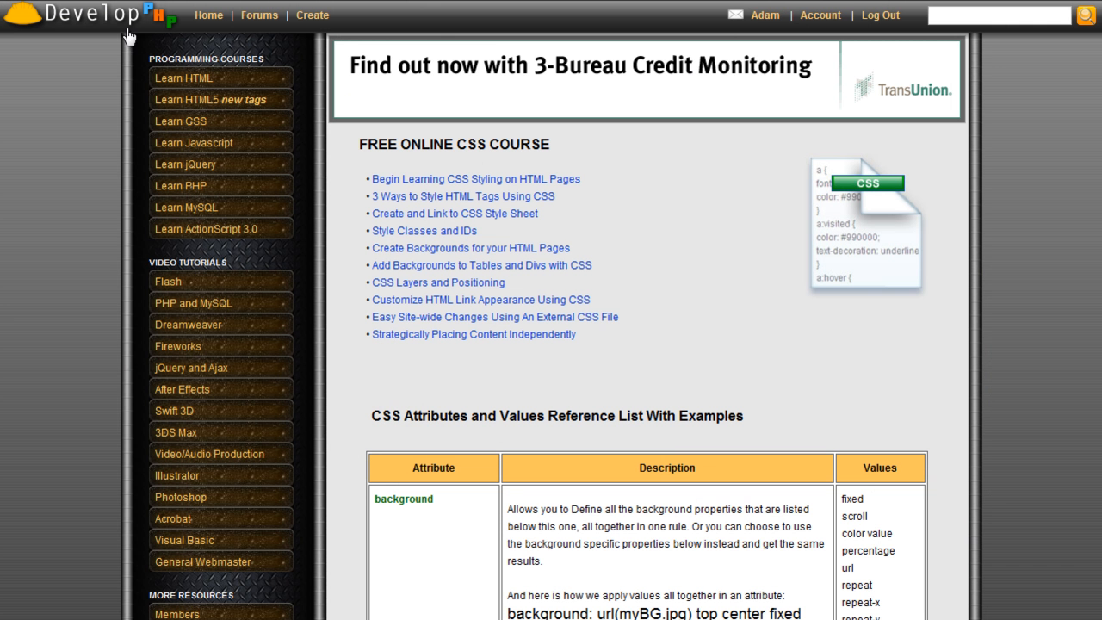
click(686, 2)
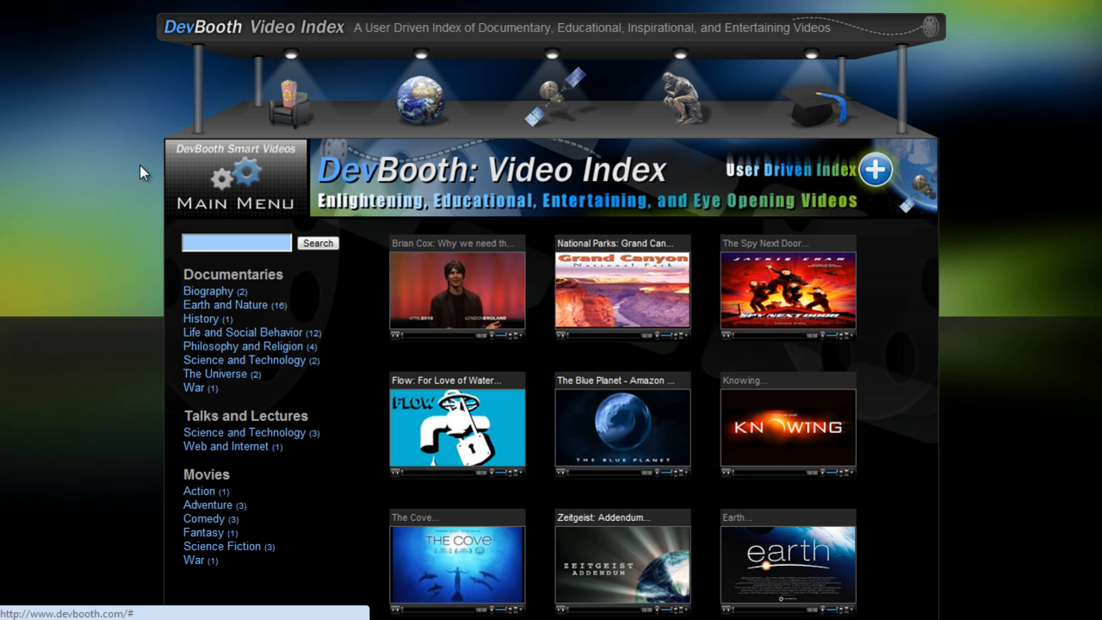